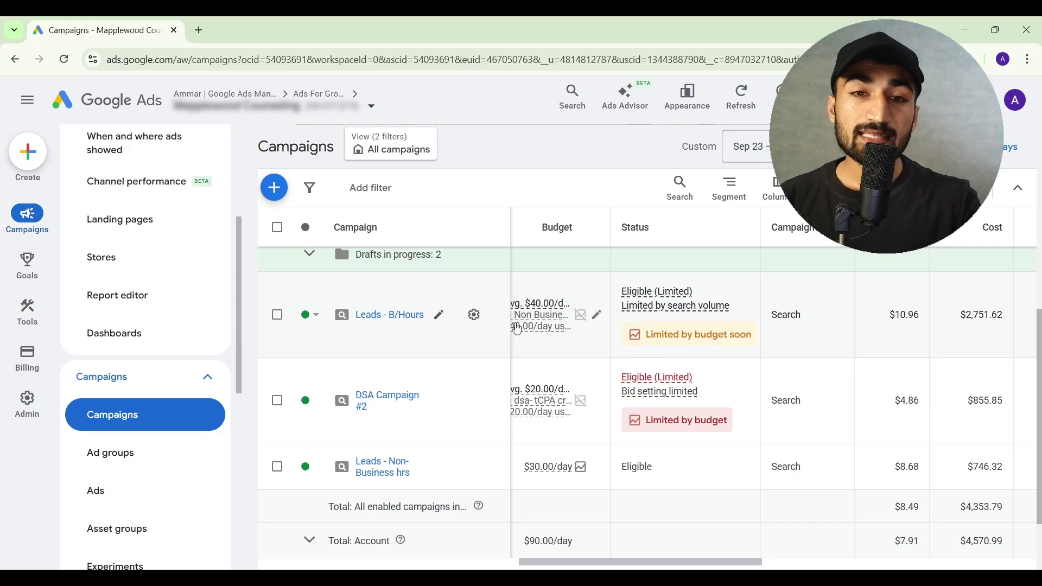
- Open the keywords list of the Leads - B/Hours campaign and bring the keyword performance table into view
{"action": "left_click", "coordinate": [390, 319]}
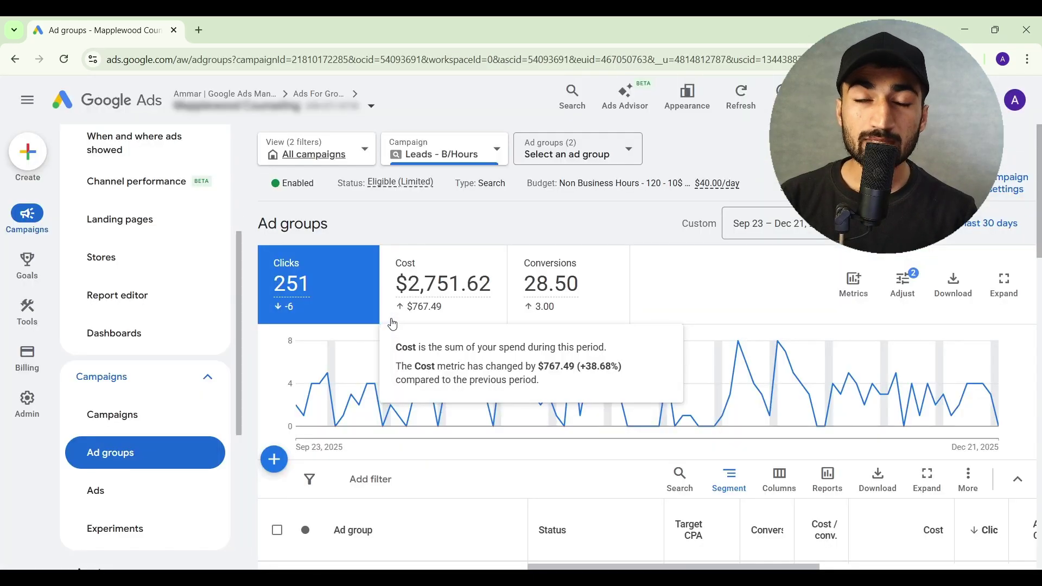
{"action": "scroll", "coordinate": [167, 363], "scroll_direction": "down", "scroll_amount": 5}
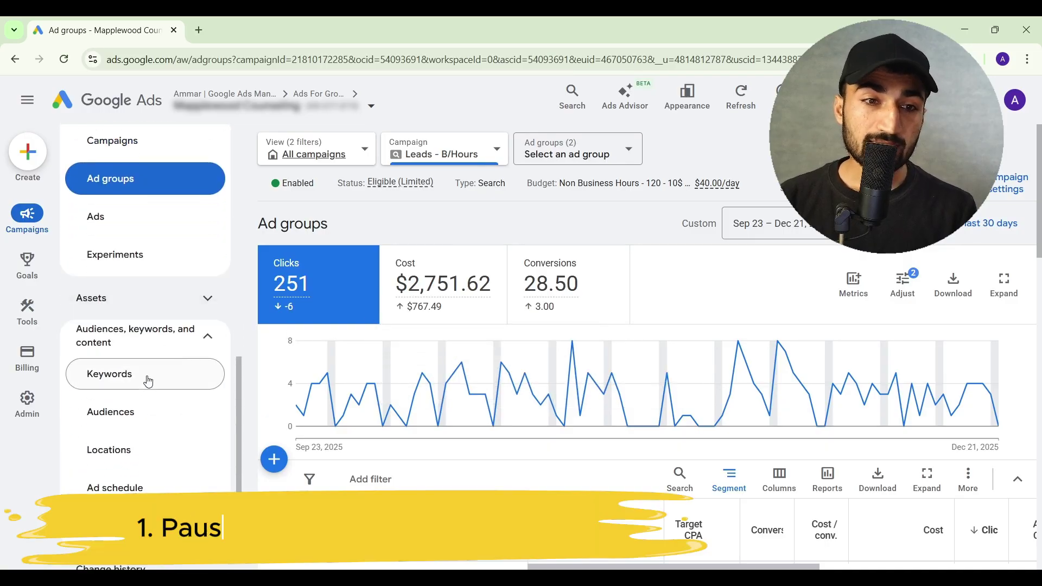
{"action": "left_click", "coordinate": [148, 380]}
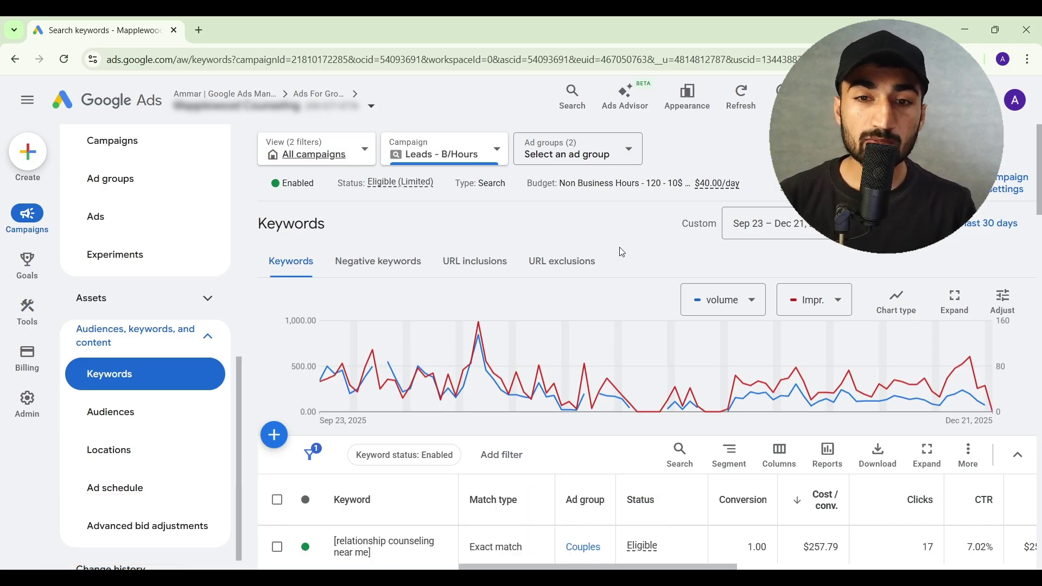
{"action": "scroll", "coordinate": [624, 391], "scroll_direction": "down", "scroll_amount": 4}
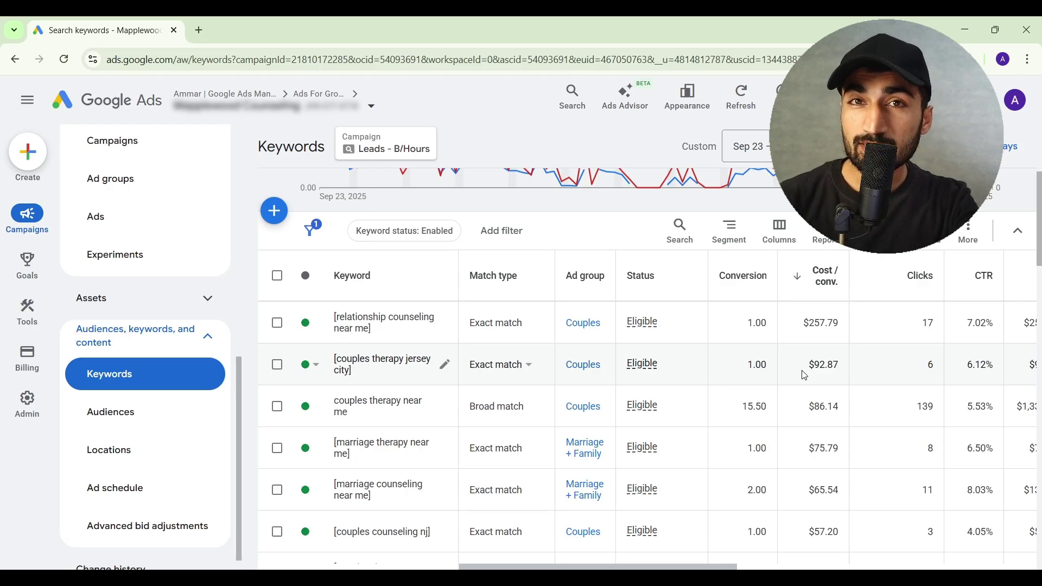
- Examine the conversions, cost per conversion and status options of the exact match keyword "relationship counseling near me"
{"action": "double_click", "coordinate": [818, 325]}
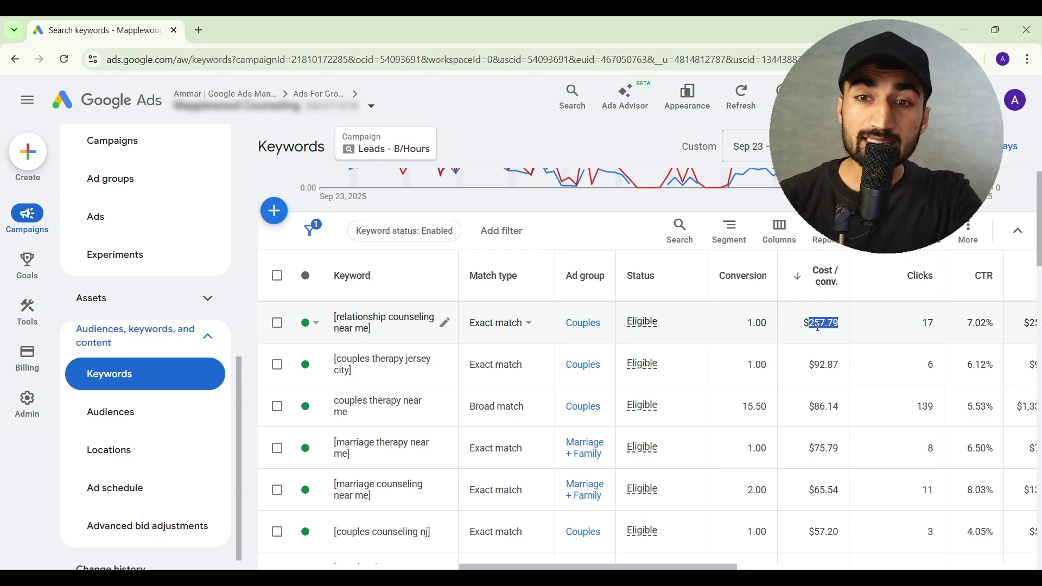
{"action": "double_click", "coordinate": [757, 323]}
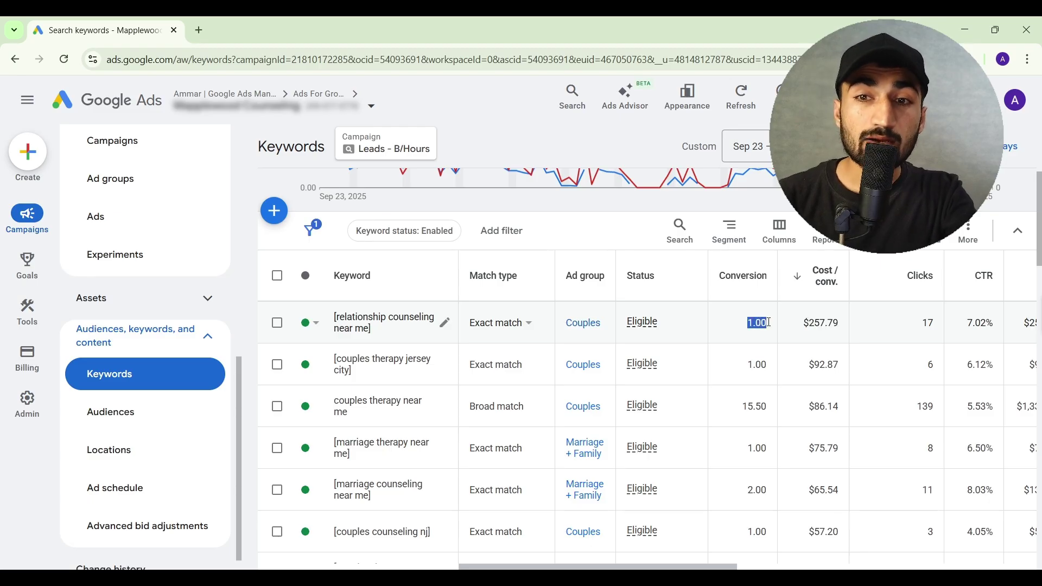
{"action": "triple_click", "coordinate": [819, 325]}
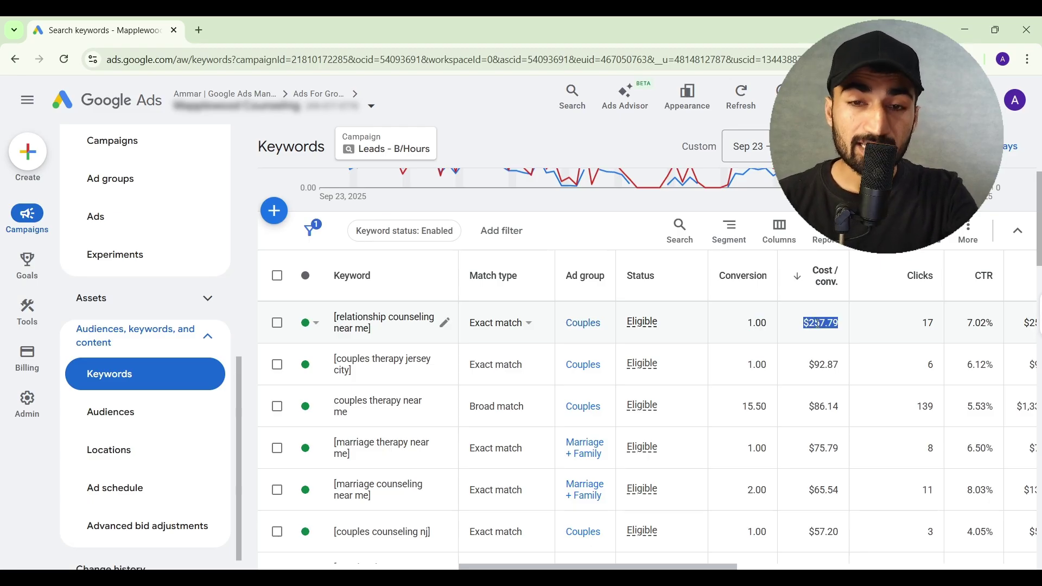
{"action": "left_click", "coordinate": [818, 324]}
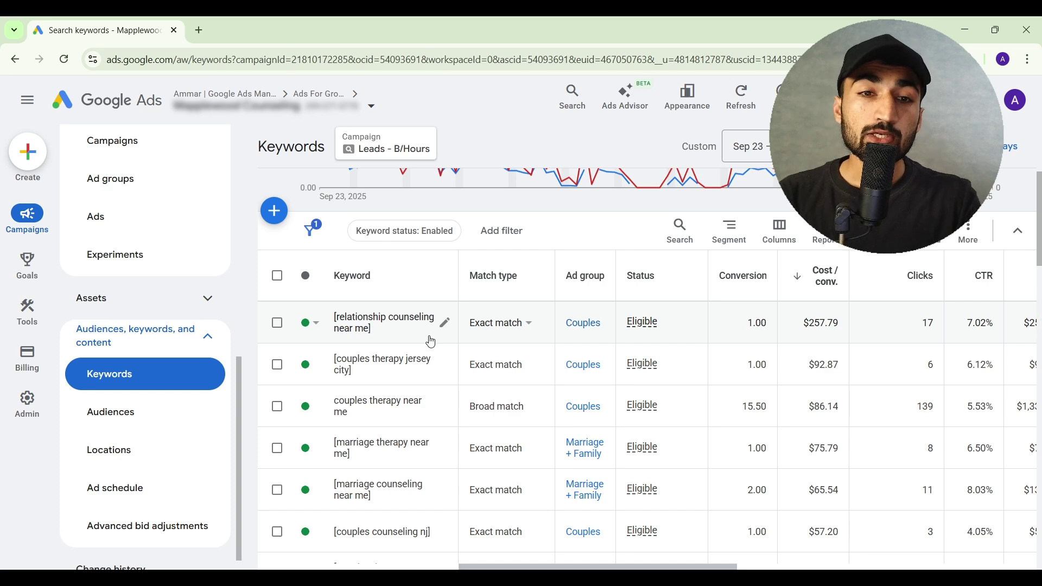
{"action": "left_click", "coordinate": [316, 329]}
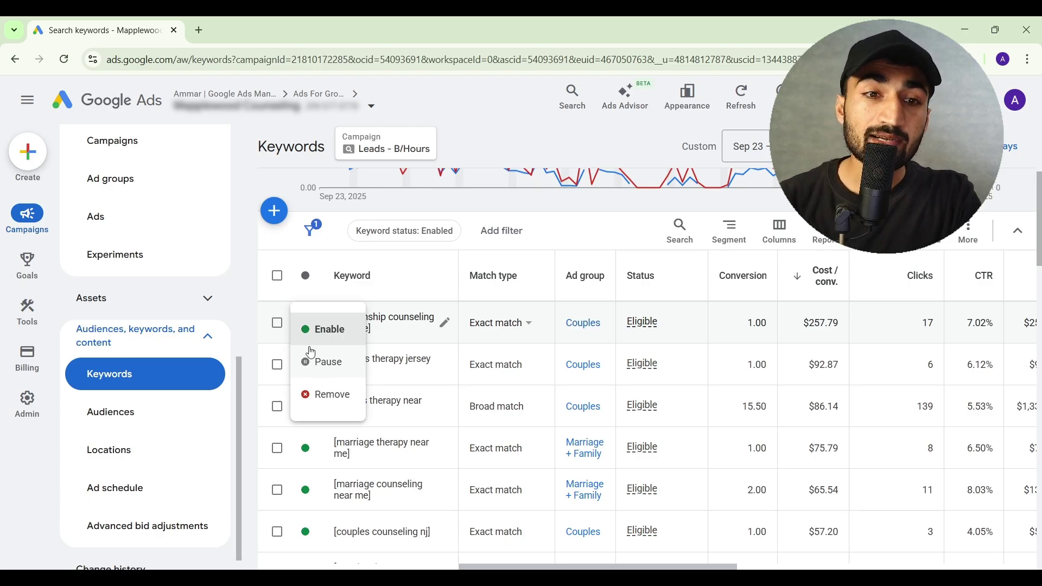
{"action": "left_click", "coordinate": [253, 313]}
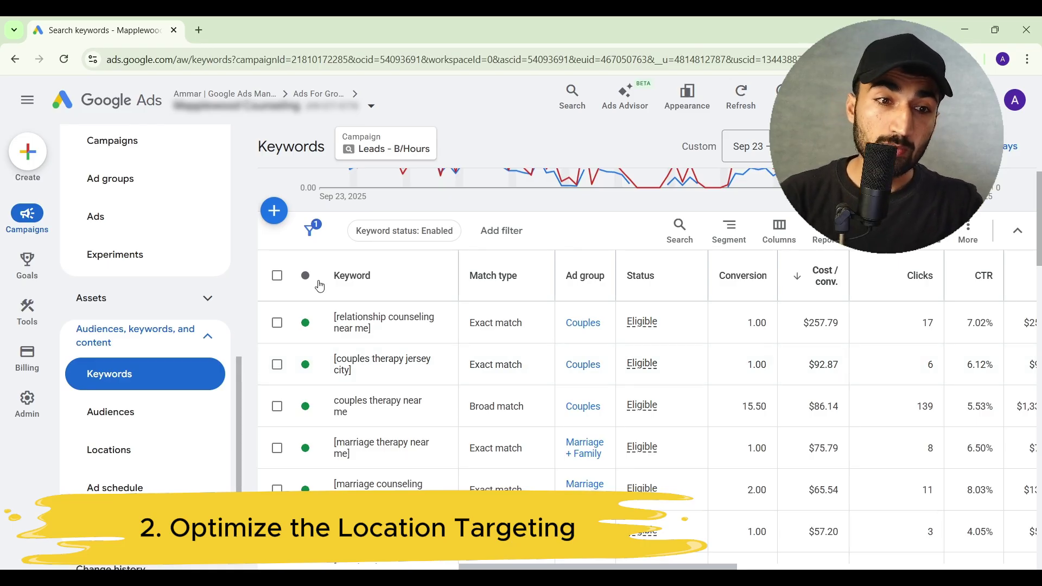
- Open the campaign's targeted locations and review their performance metrics
{"action": "left_click", "coordinate": [185, 452]}
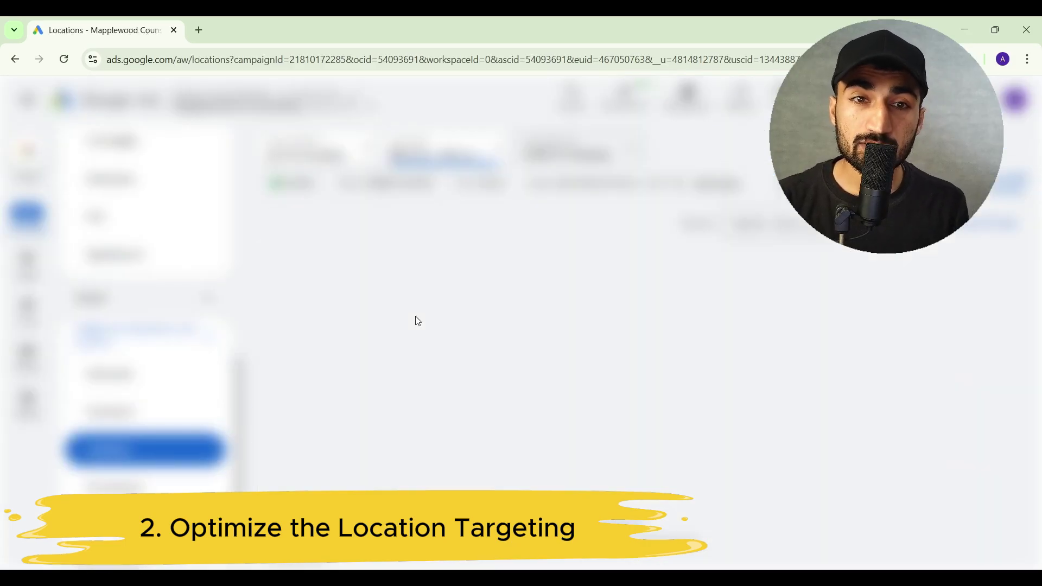
{"action": "scroll", "coordinate": [485, 385], "scroll_direction": "right", "scroll_amount": 2}
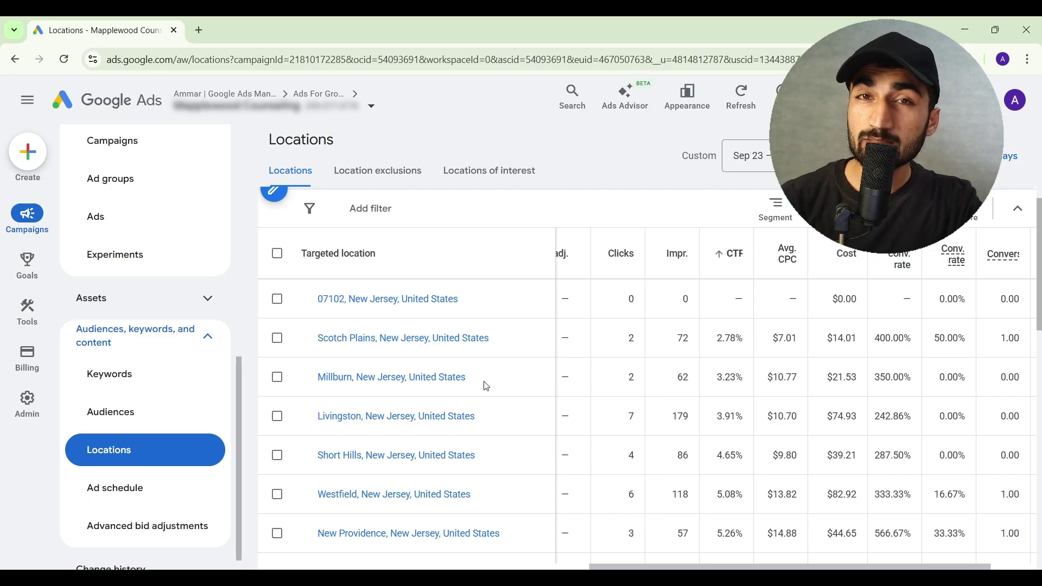
- Generate a report in the report editor from the description "user location"
{"action": "scroll", "coordinate": [158, 315], "scroll_direction": "up", "scroll_amount": 5}
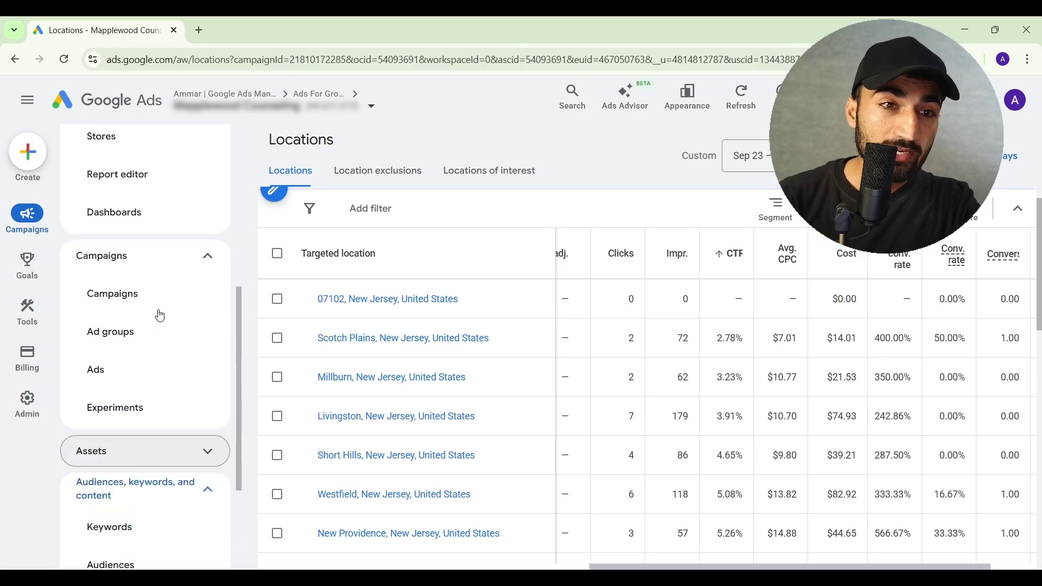
{"action": "left_click", "coordinate": [139, 315]}
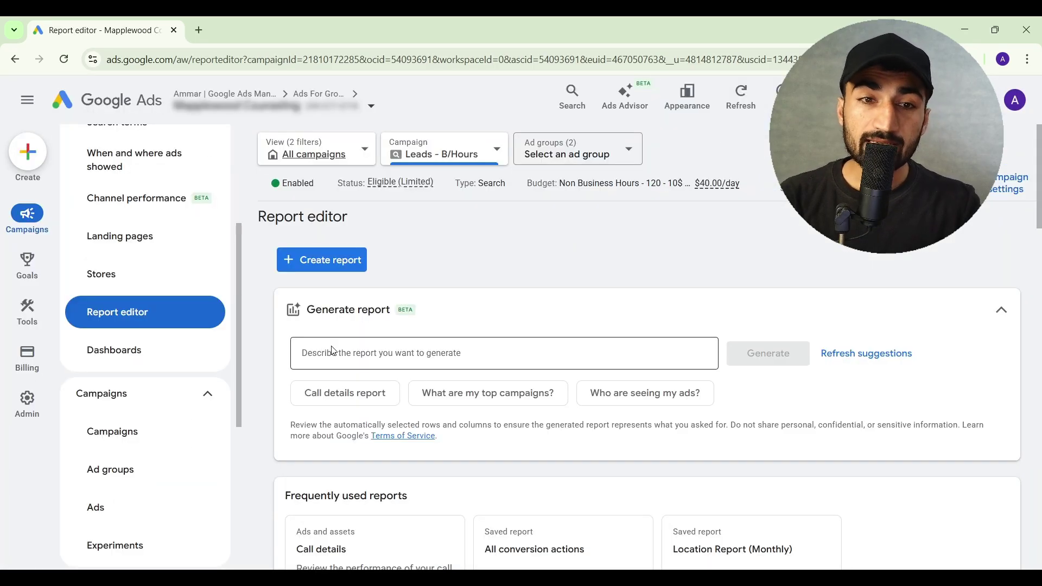
{"action": "left_click", "coordinate": [334, 352]}
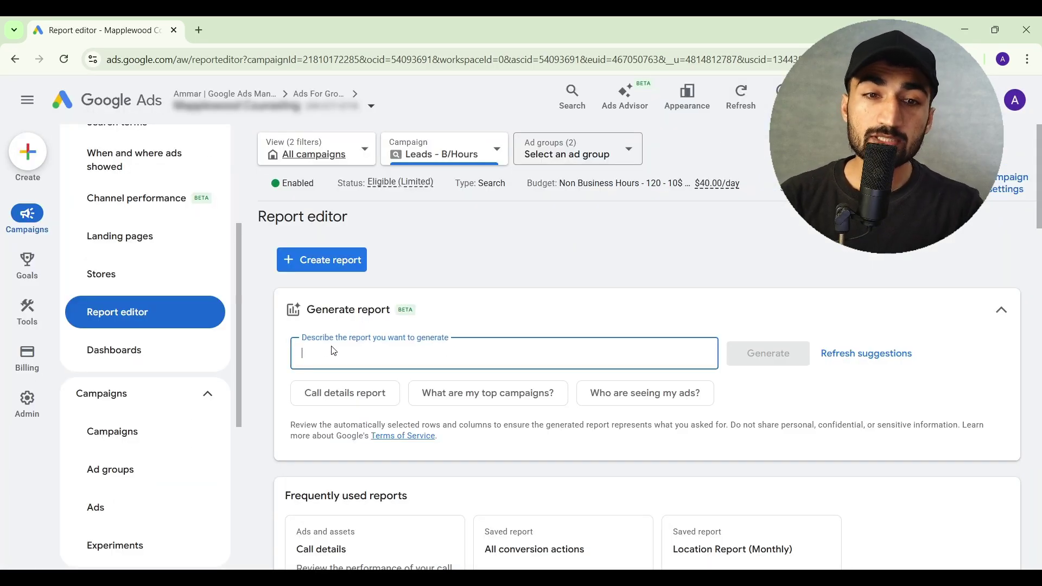
{"action": "scroll", "coordinate": [493, 375], "scroll_direction": "down", "scroll_amount": 2}
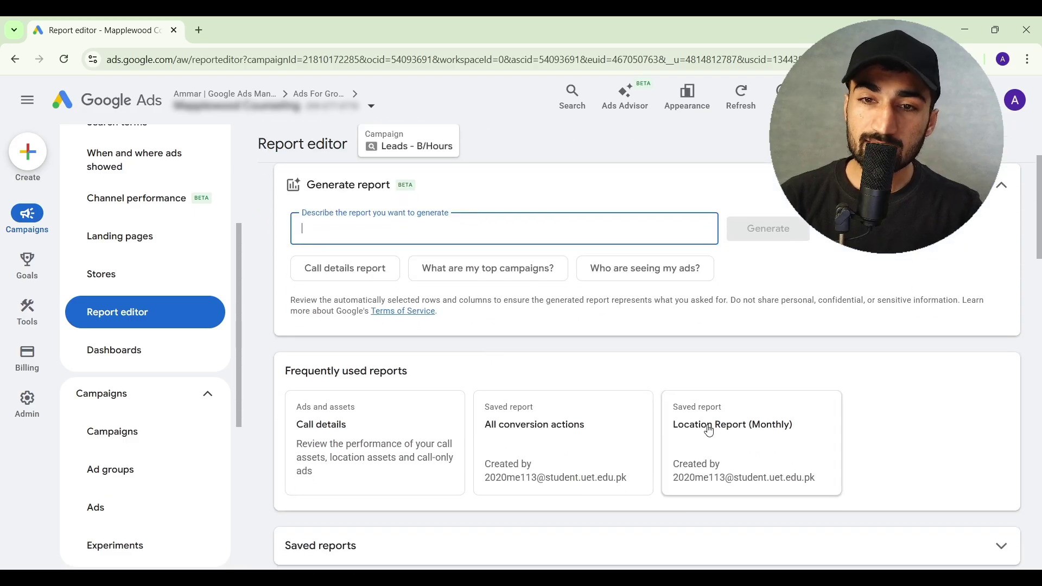
{"action": "scroll", "coordinate": [625, 362], "scroll_direction": "up", "scroll_amount": 2}
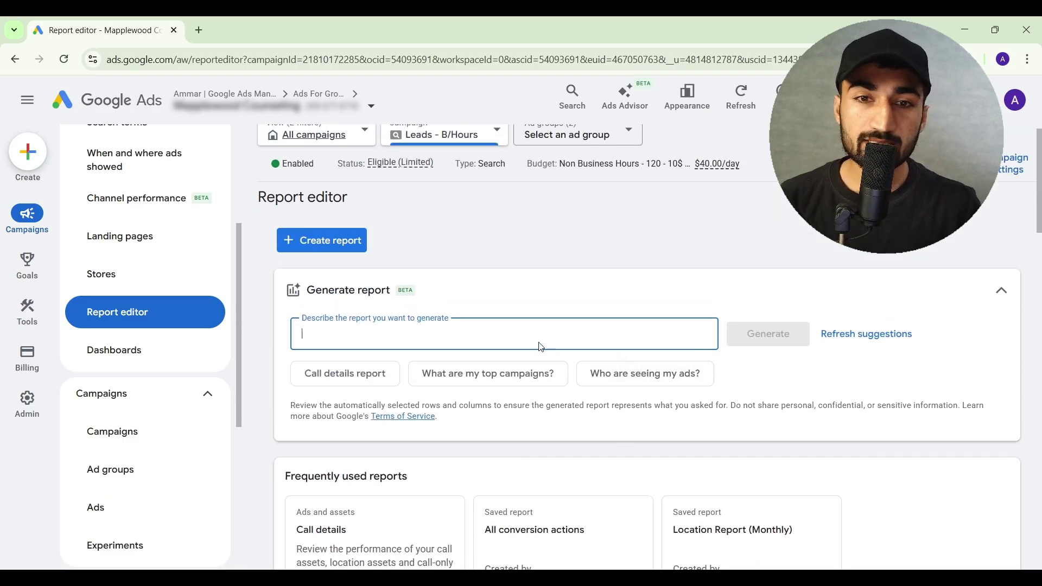
{"action": "type", "text": "user loc"}
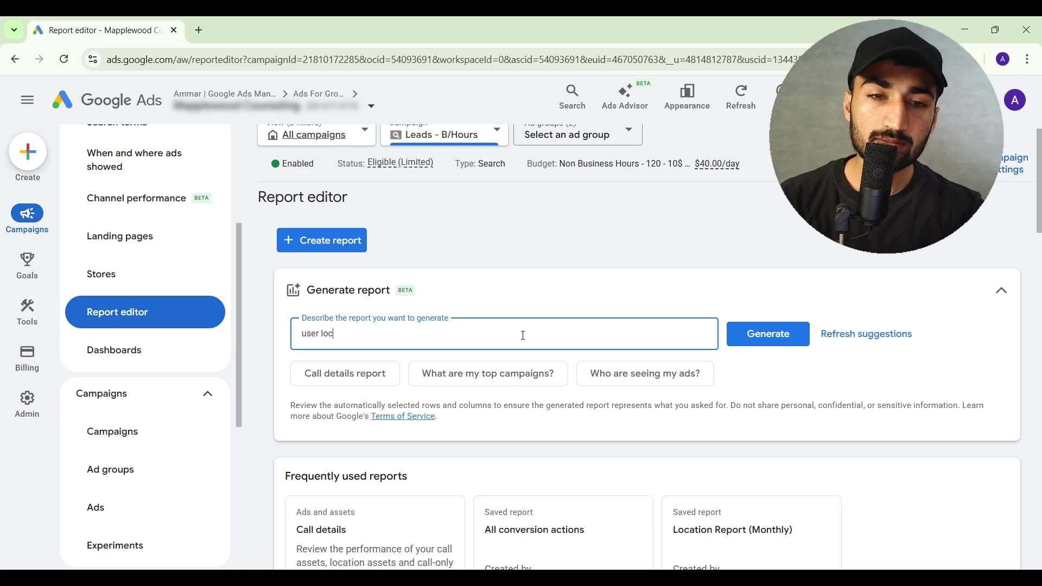
{"action": "type", "text": "ation"}
{"action": "left_click", "coordinate": [748, 338]}
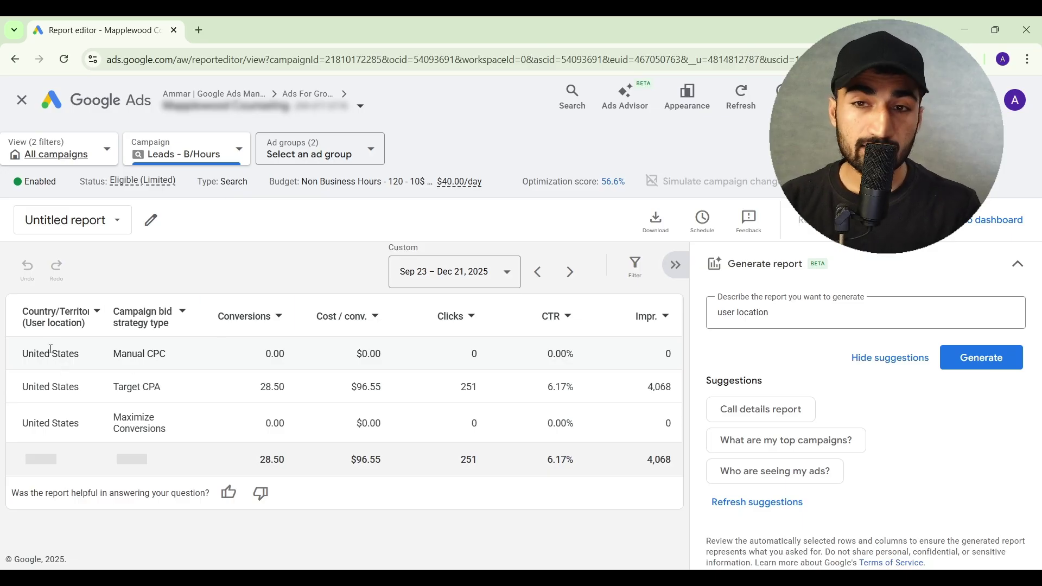
- Search the report metrics for "user" and add City (User location) to the report
{"action": "left_click", "coordinate": [1019, 269]}
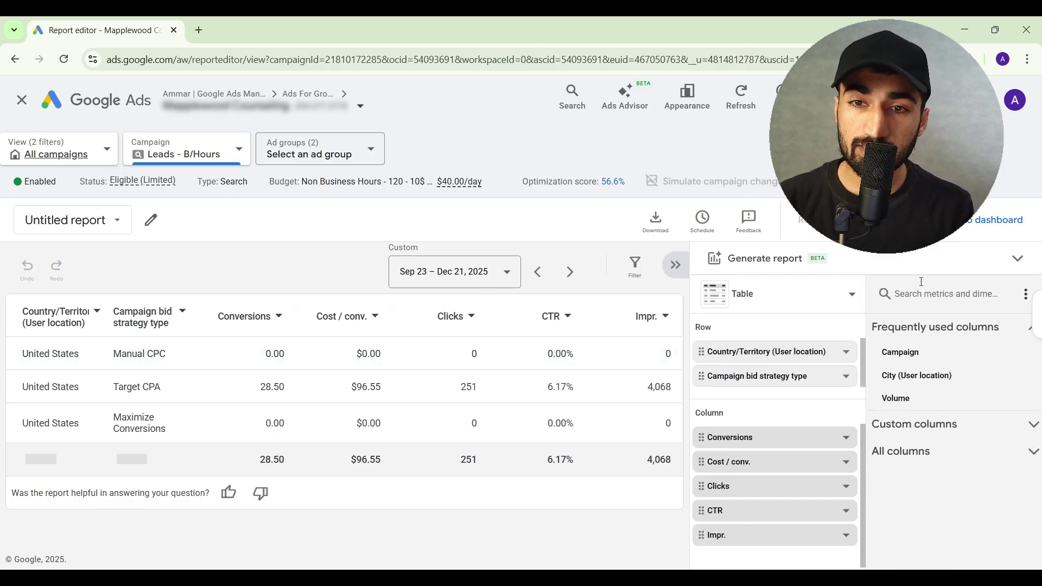
{"action": "left_click", "coordinate": [916, 295]}
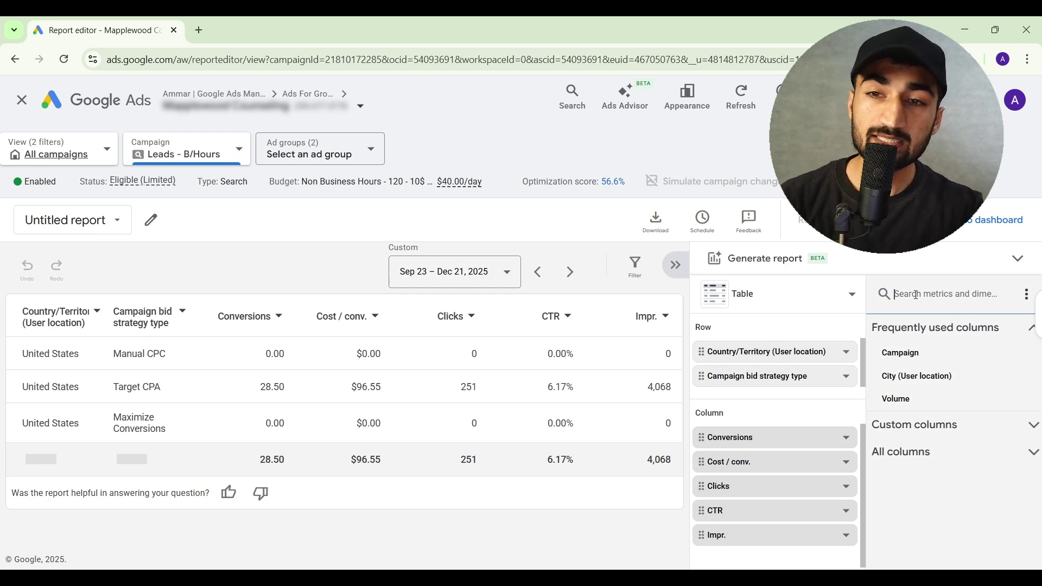
{"action": "type", "text": "user"}
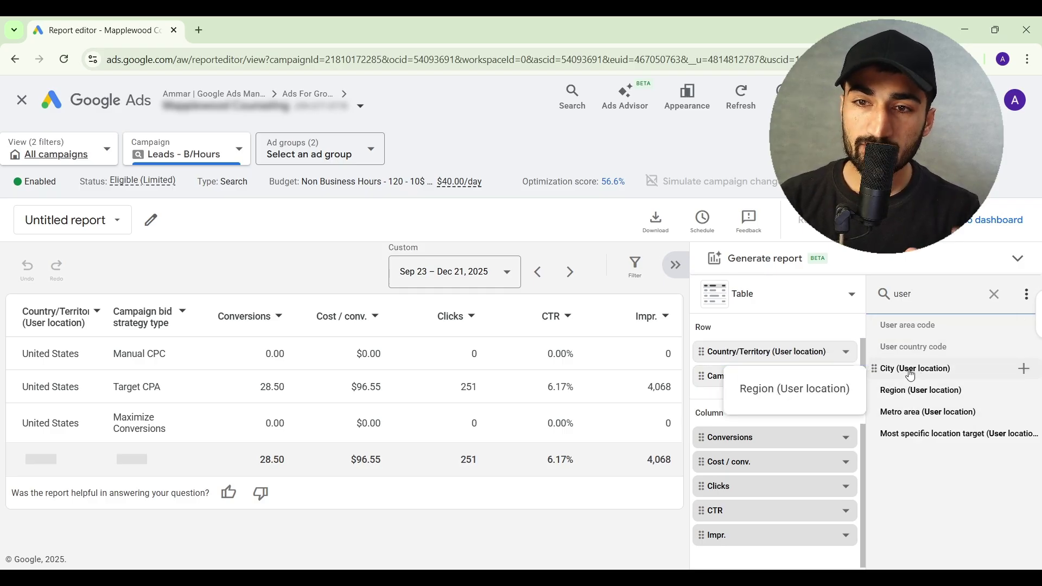
{"action": "left_click", "coordinate": [912, 368]}
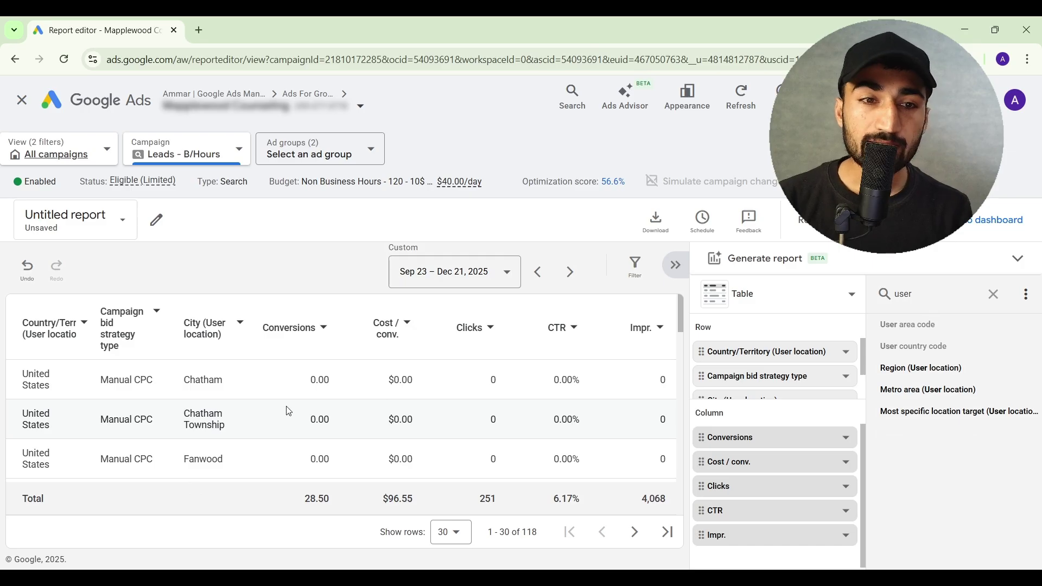
- Sort the report by cost per conversion, highest first, and examine the Jersey City and Union rows
{"action": "scroll", "coordinate": [288, 412], "scroll_direction": "down", "scroll_amount": 1}
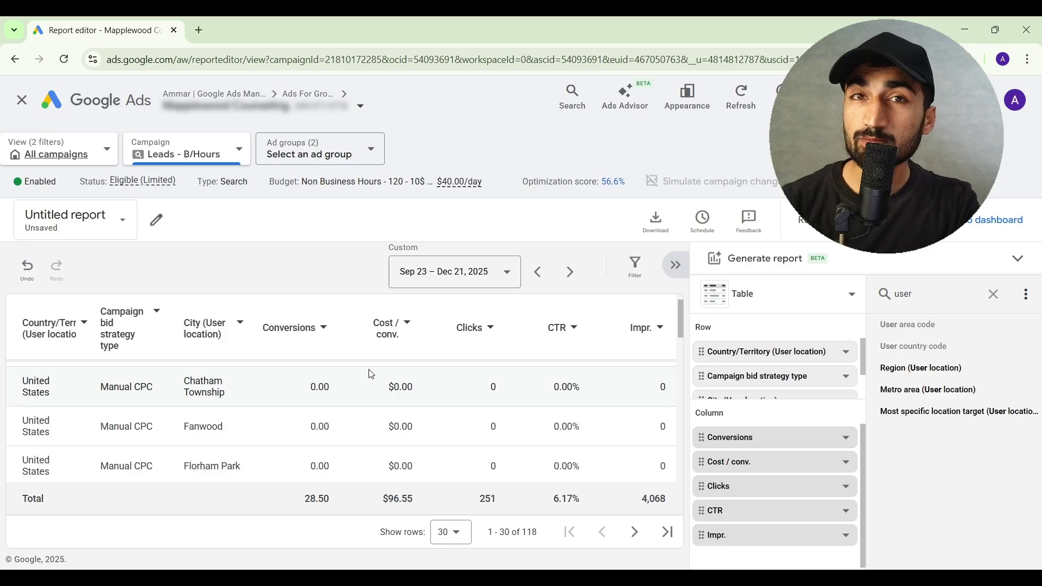
{"action": "left_click", "coordinate": [377, 349]}
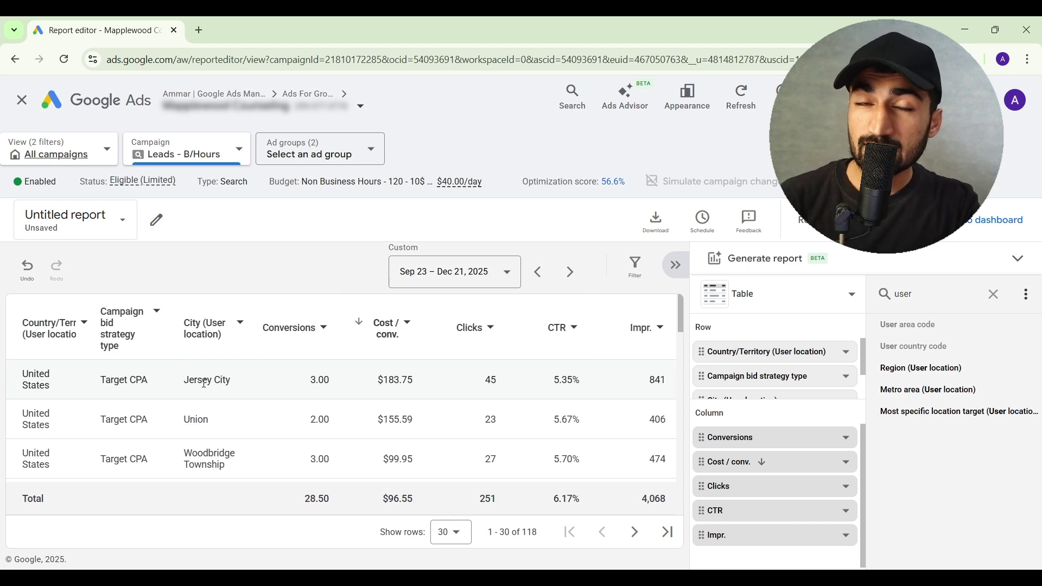
{"action": "left_click_drag", "start_coordinate": [205, 384], "coordinate": [199, 414]}
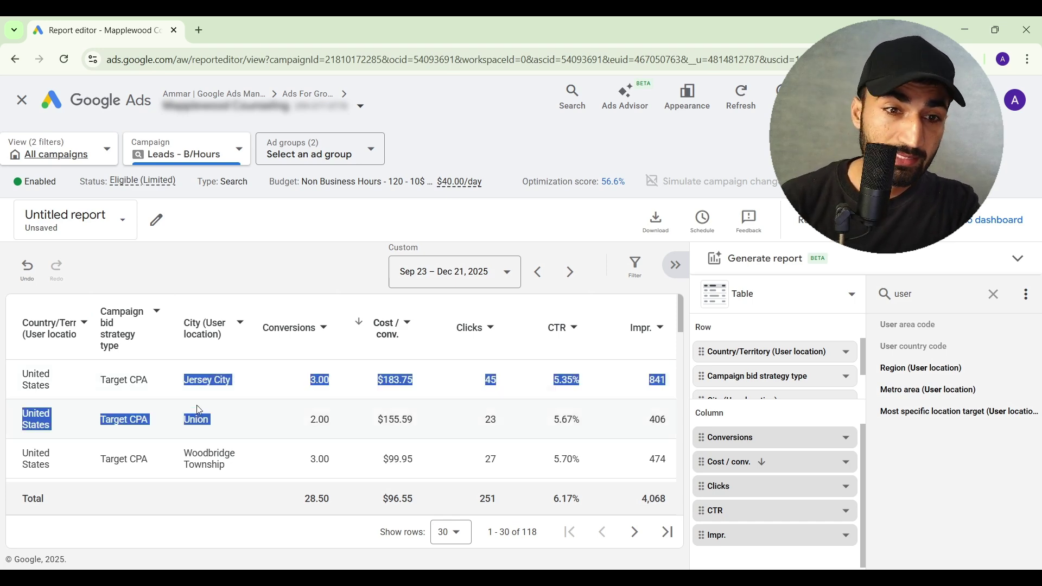
{"action": "double_click", "coordinate": [197, 420]}
{"action": "left_click", "coordinate": [245, 411]}
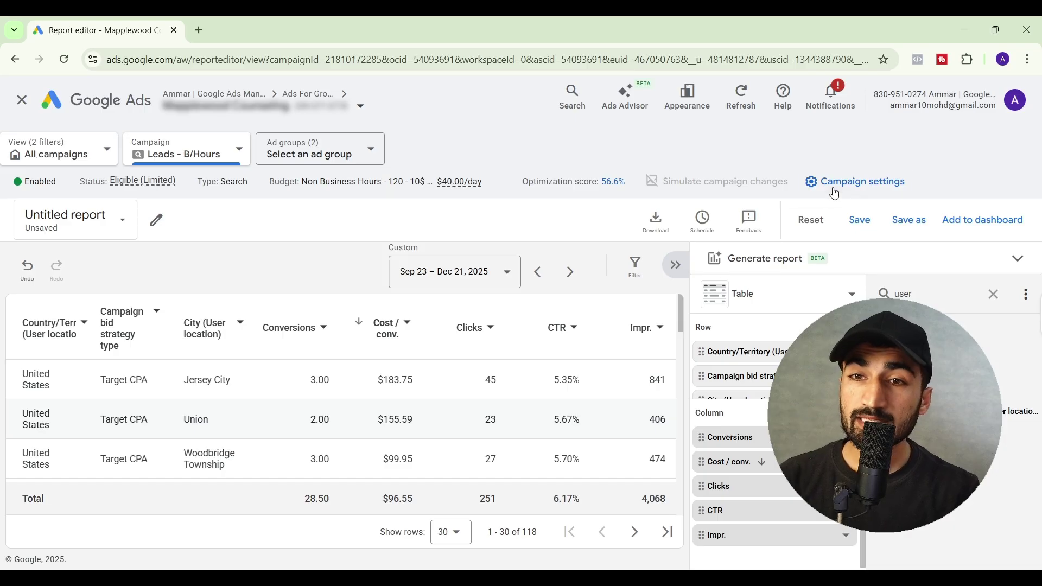
- Remove Jersey City, New Jersey from the targeted locations in the campaign settings
{"action": "left_click", "coordinate": [835, 190]}
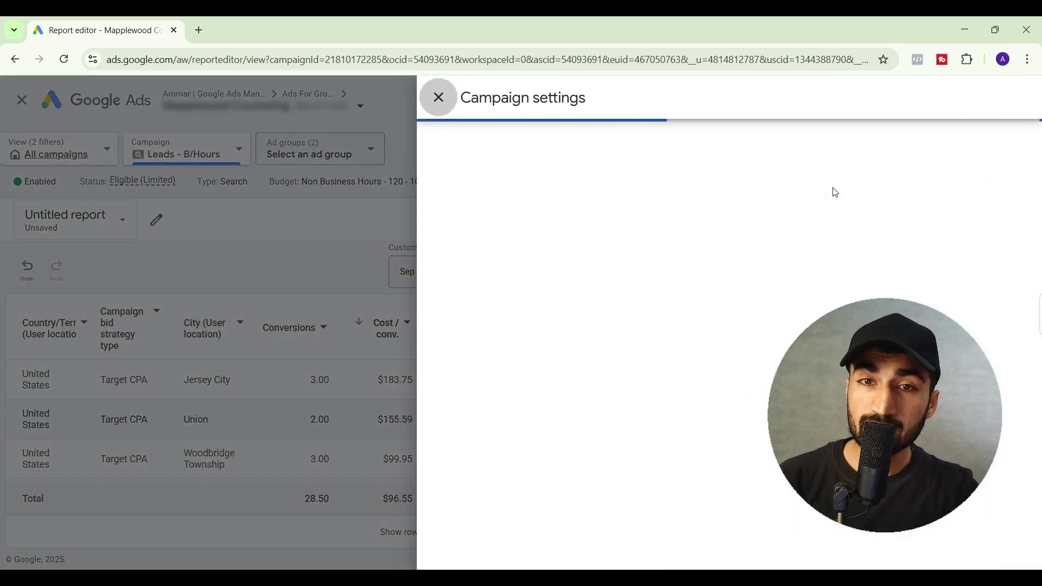
{"action": "scroll", "coordinate": [720, 321], "scroll_direction": "down", "scroll_amount": 10}
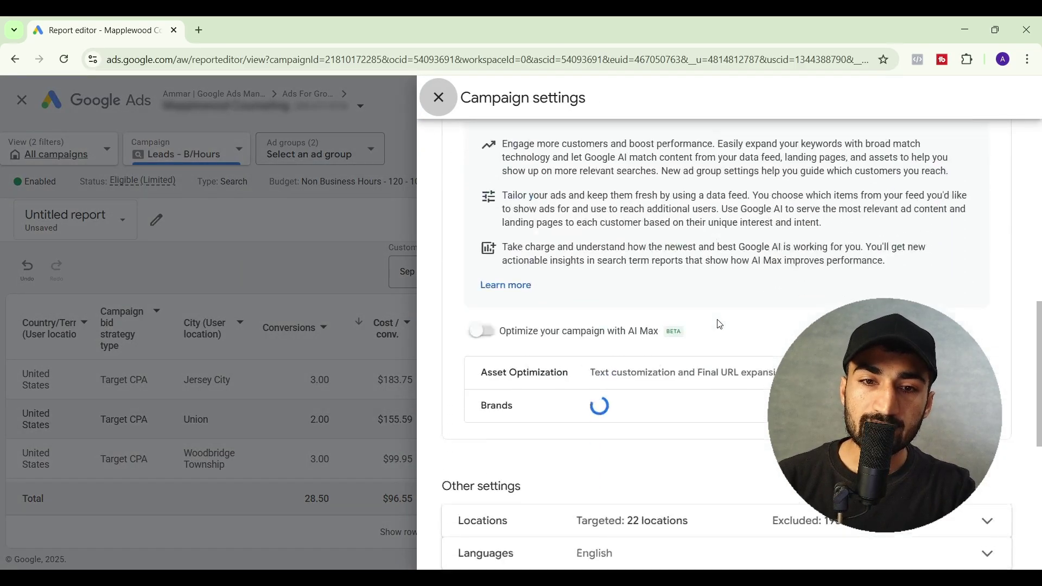
{"action": "scroll", "coordinate": [720, 324], "scroll_direction": "down", "scroll_amount": 6}
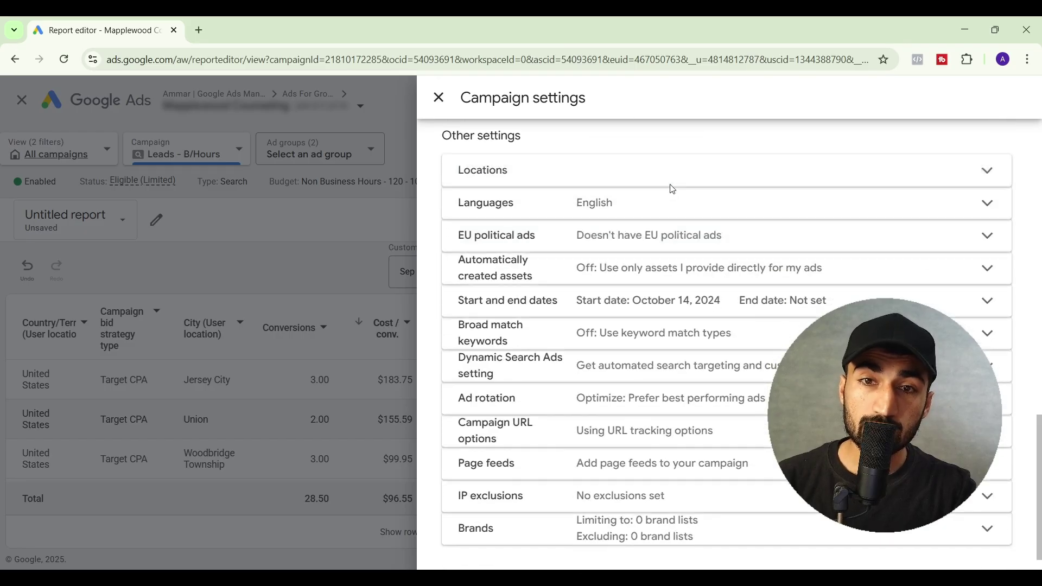
{"action": "left_click", "coordinate": [672, 188]}
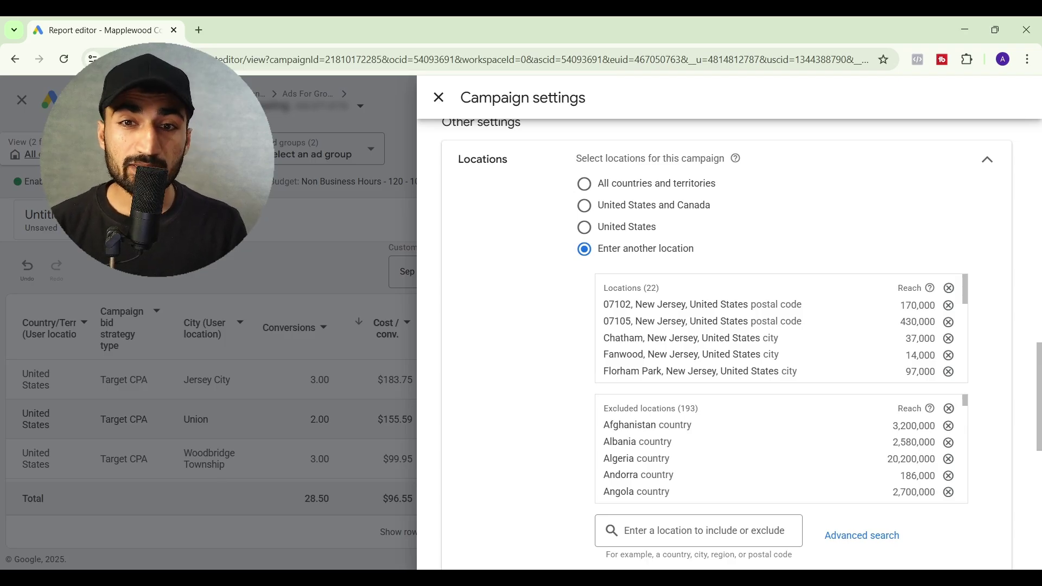
{"action": "scroll", "coordinate": [865, 328], "scroll_direction": "down", "scroll_amount": 2}
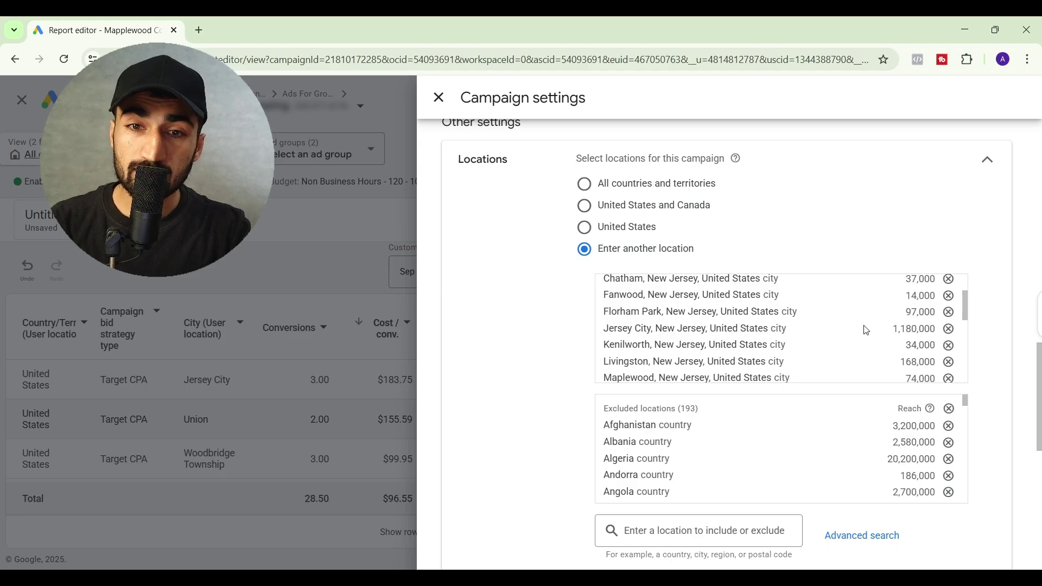
{"action": "left_click", "coordinate": [950, 330]}
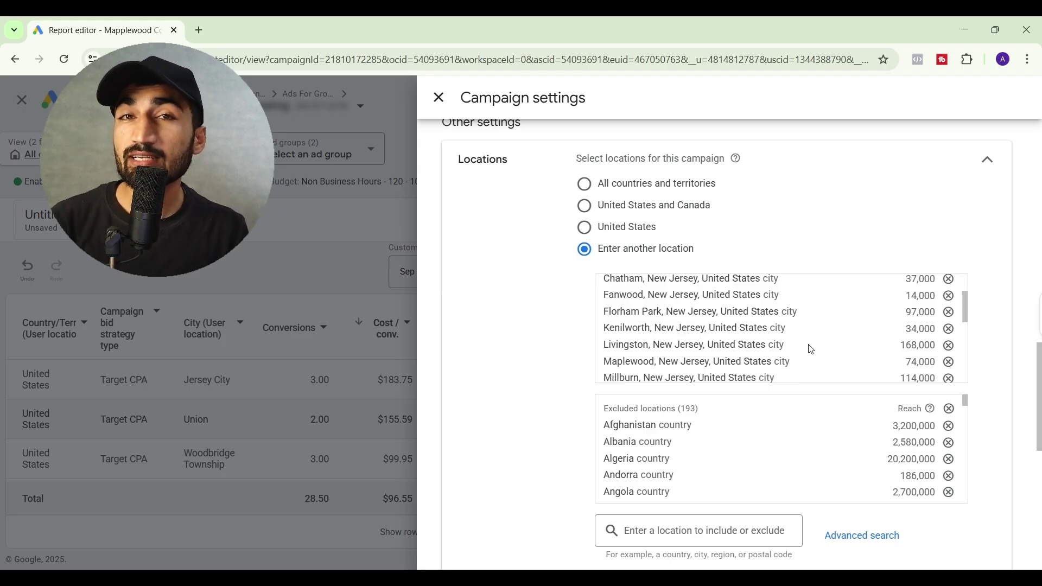
- Open the advanced location search for the campaign, ready to enter a location to include or exclude
{"action": "scroll", "coordinate": [811, 350], "scroll_direction": "down", "scroll_amount": 3}
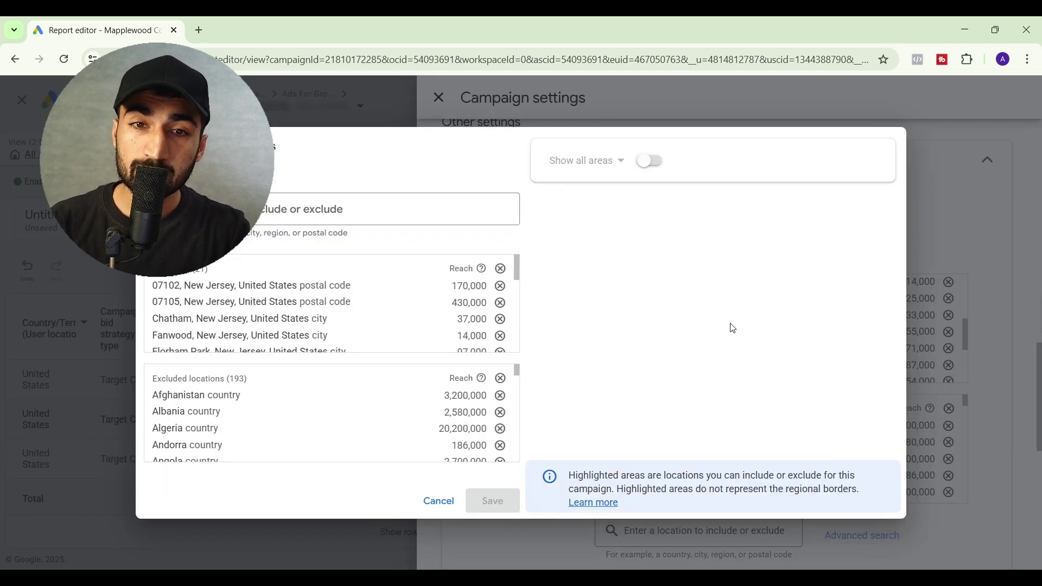
{"action": "left_click", "coordinate": [298, 208]}
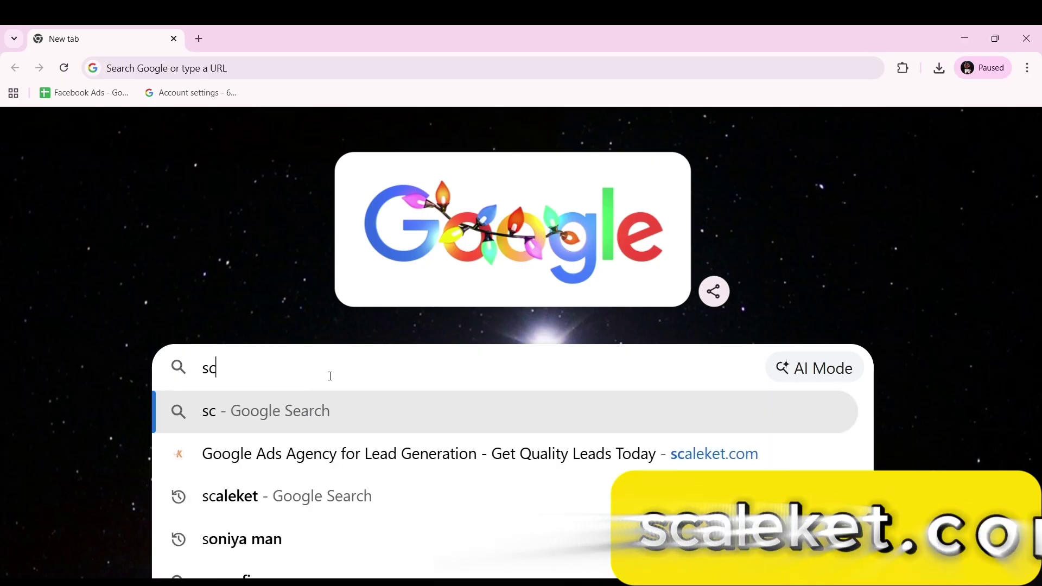
- Visit scaleket.com in a new browser tab and open its free audit offer
{"action": "type", "text": "aleket.com"}
{"action": "key", "text": "Return"}
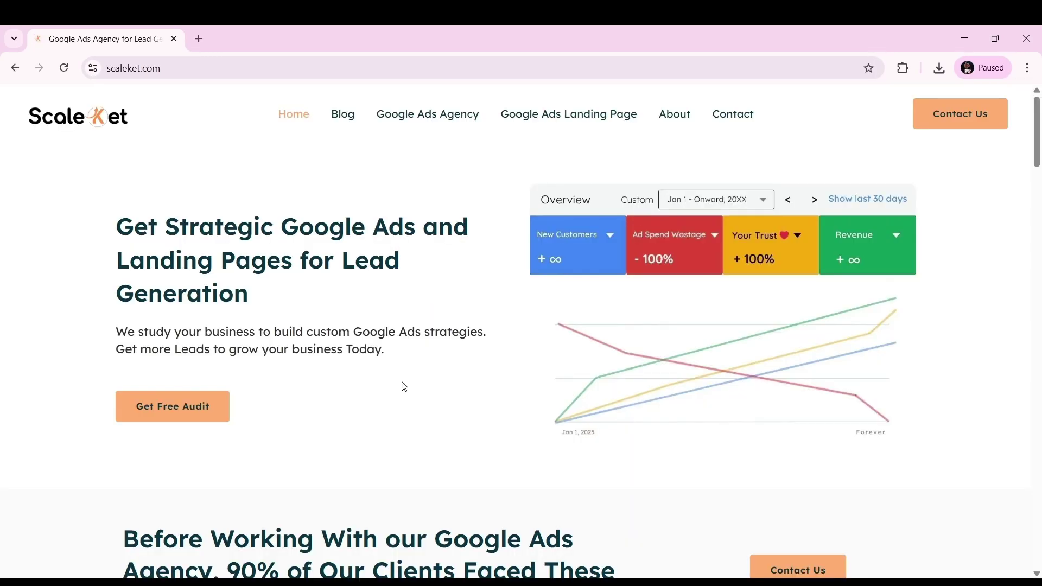
{"action": "left_click", "coordinate": [193, 419]}
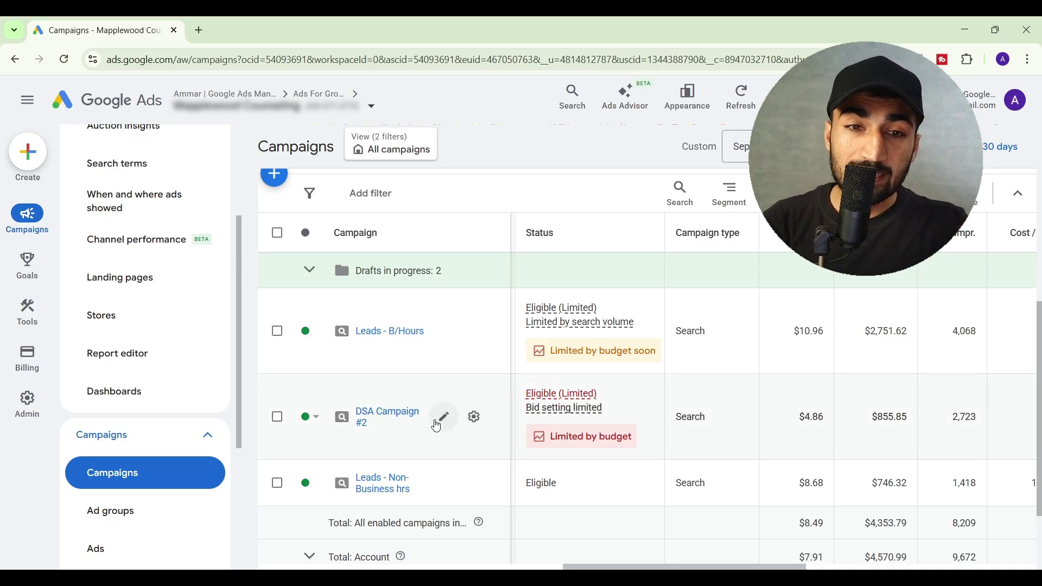
- Open the settings of the Leads - Non-Business hrs campaign in Google Ads and change its bidding strategy to Maximize conversions
{"action": "left_click", "coordinate": [390, 496]}
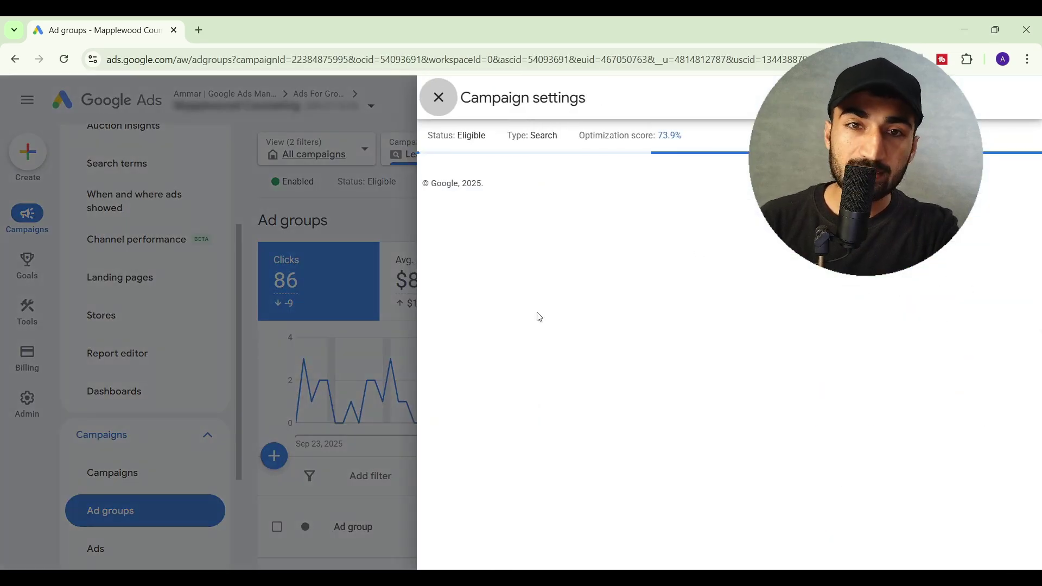
{"action": "scroll", "coordinate": [537, 313], "scroll_direction": "down", "scroll_amount": 3}
{"action": "left_click", "coordinate": [539, 313]}
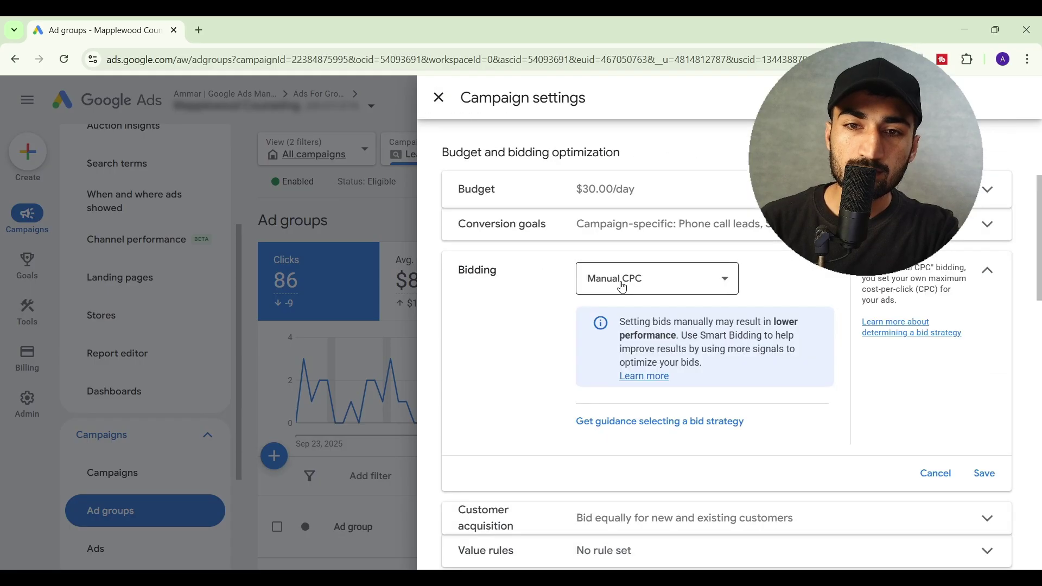
{"action": "left_click", "coordinate": [621, 274]}
{"action": "left_click", "coordinate": [628, 353]}
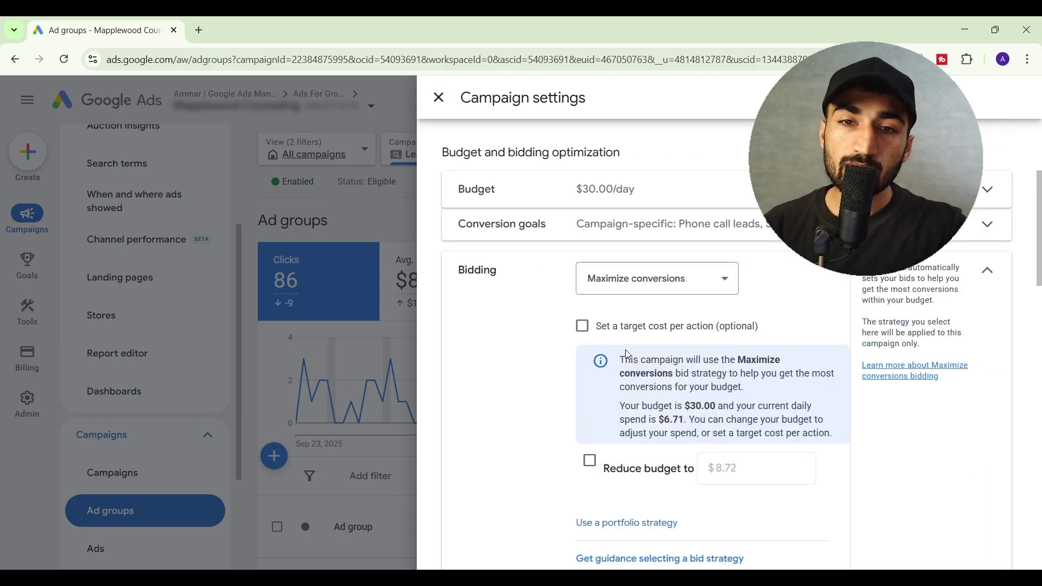
- Enable the optional target cost per action, trying $100 before setting the target CPA to $99
{"action": "left_click", "coordinate": [610, 343]}
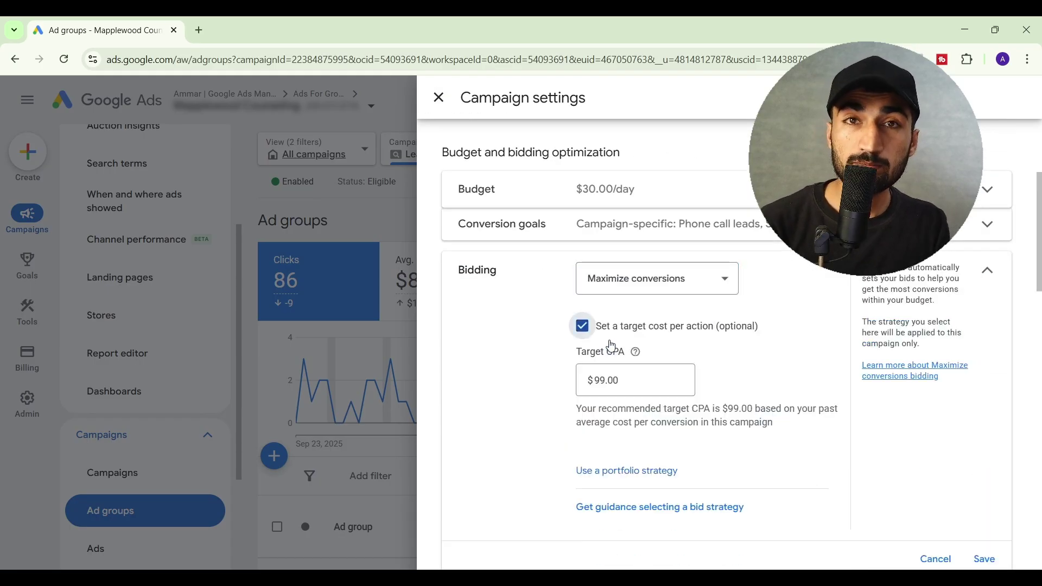
{"action": "double_click", "coordinate": [625, 377]}
{"action": "type", "text": "1000"}
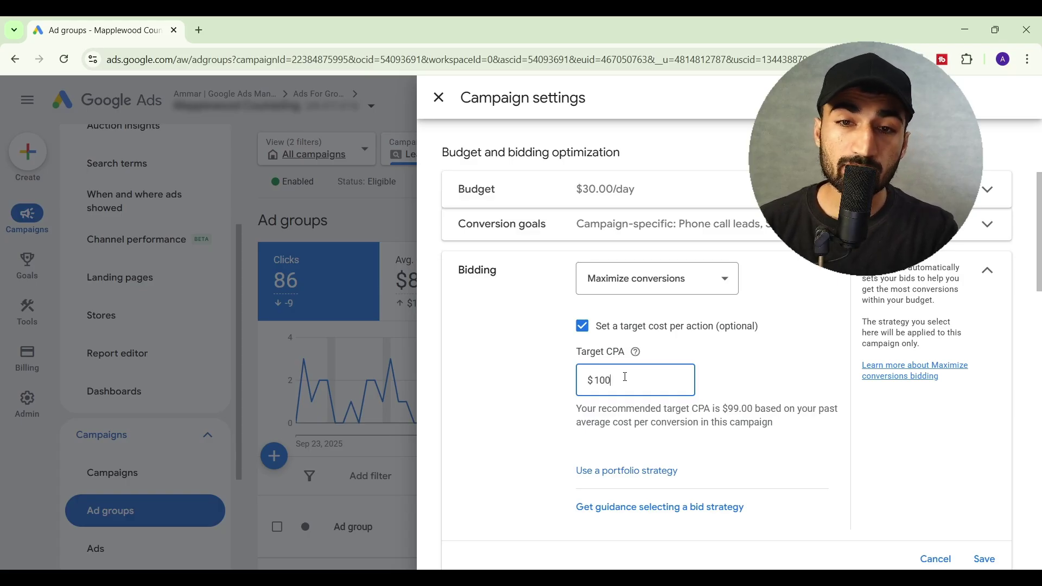
{"action": "double_click", "coordinate": [625, 377]}
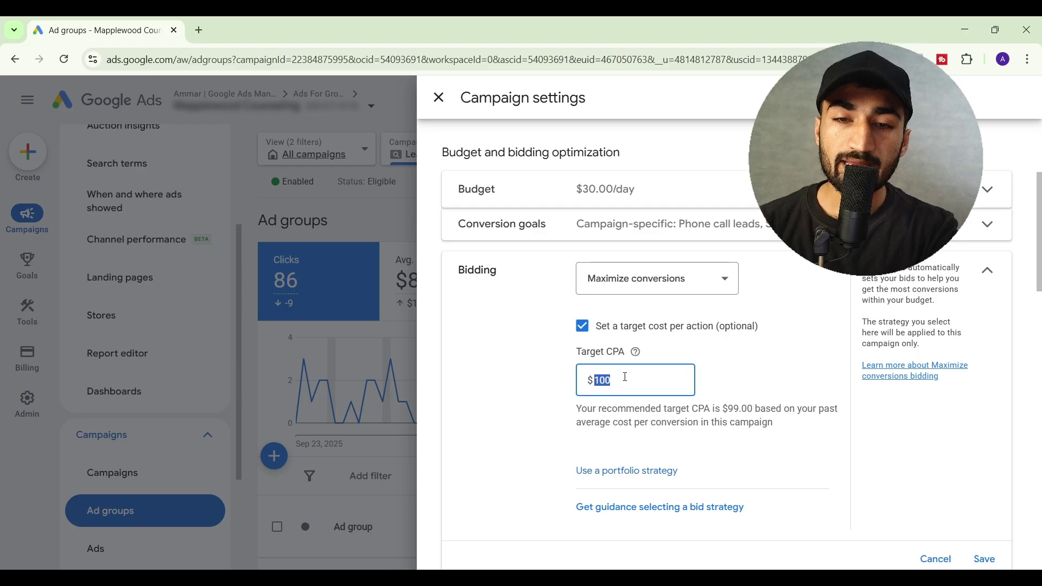
{"action": "type", "text": "99"}
- Switch the bidding strategy to Maximize conversion value and set a target return on ad spend of 250%
{"action": "left_click", "coordinate": [700, 288]}
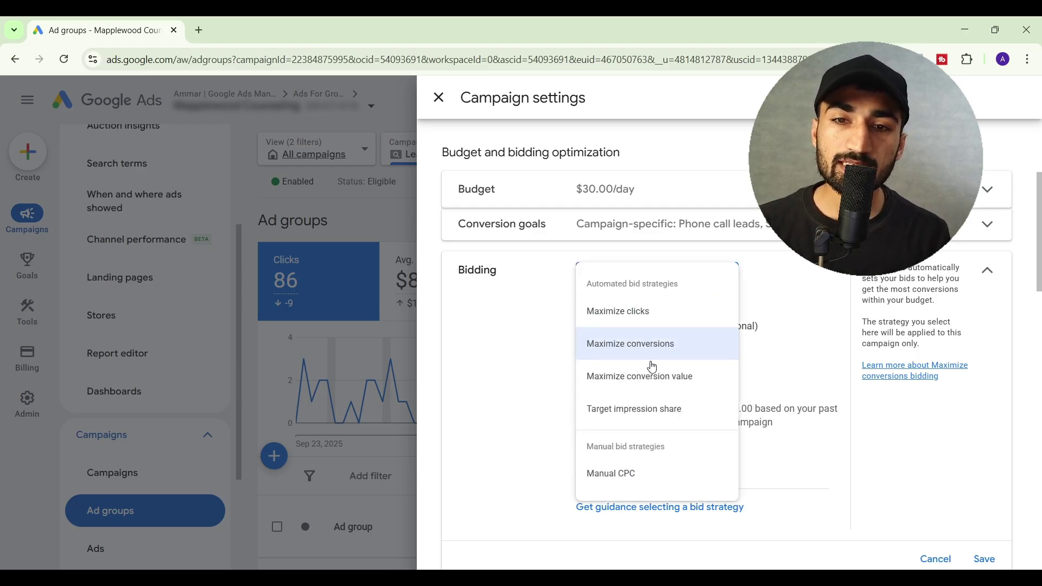
{"action": "left_click", "coordinate": [651, 383]}
{"action": "left_click", "coordinate": [582, 326]}
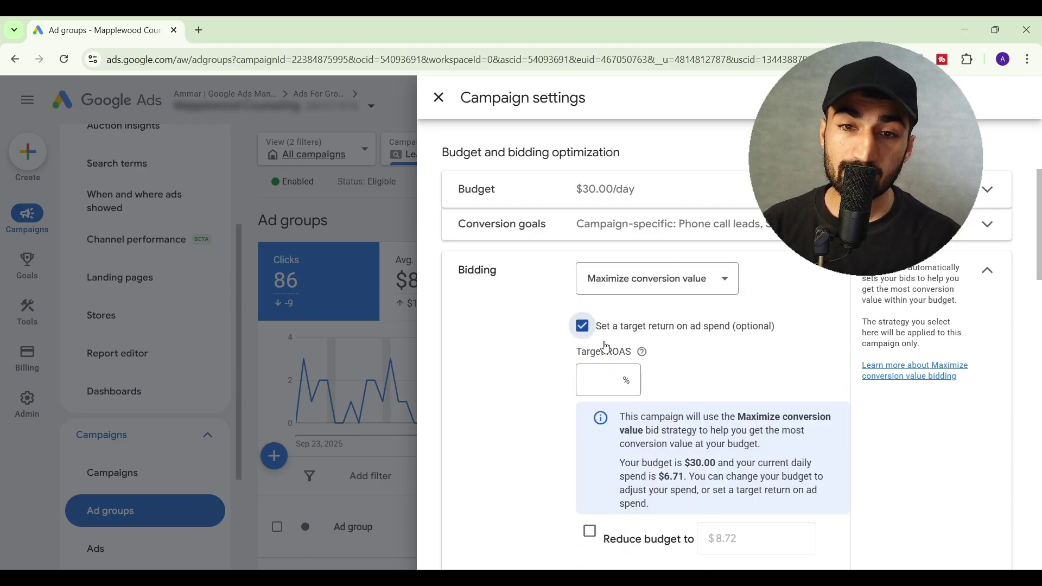
{"action": "left_click", "coordinate": [605, 376]}
{"action": "type", "text": "250"}
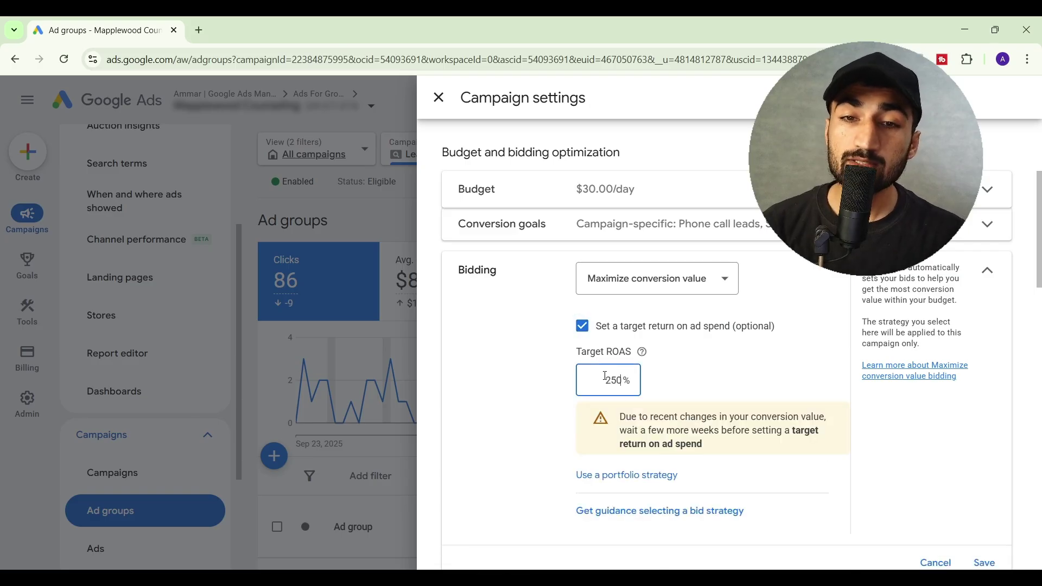
{"action": "left_click", "coordinate": [671, 367]}
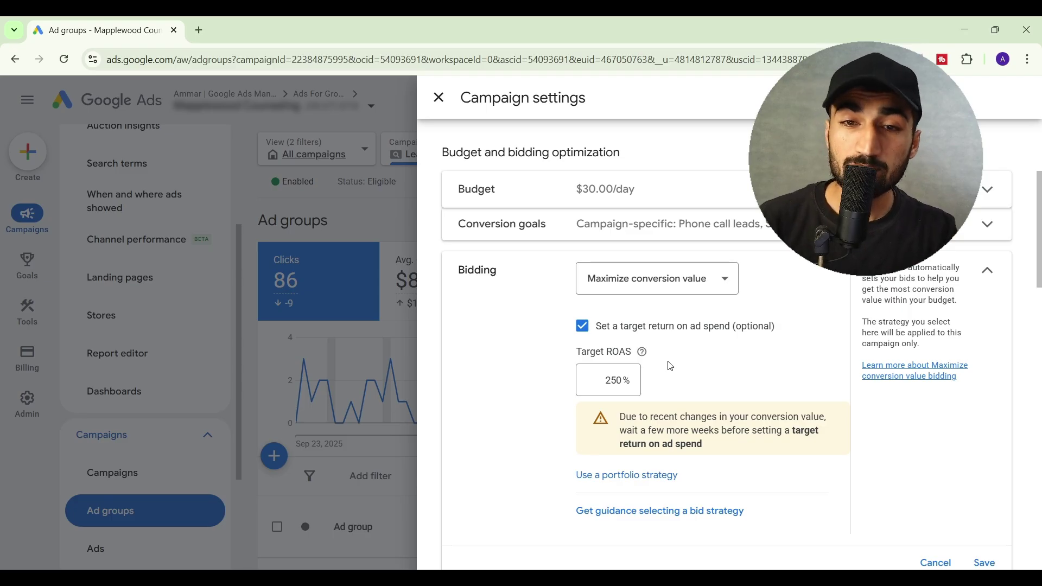
- Raise the campaign's target ROAS to 300%
{"action": "double_click", "coordinate": [615, 380]}
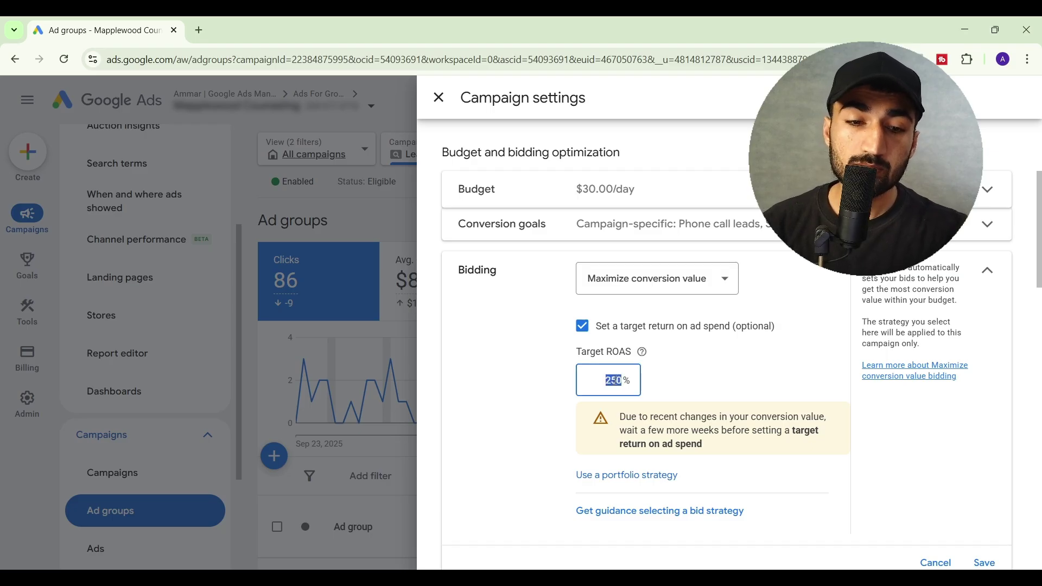
{"action": "type", "text": "300"}
{"action": "scroll", "coordinate": [615, 381], "scroll_direction": "down", "scroll_amount": 1}
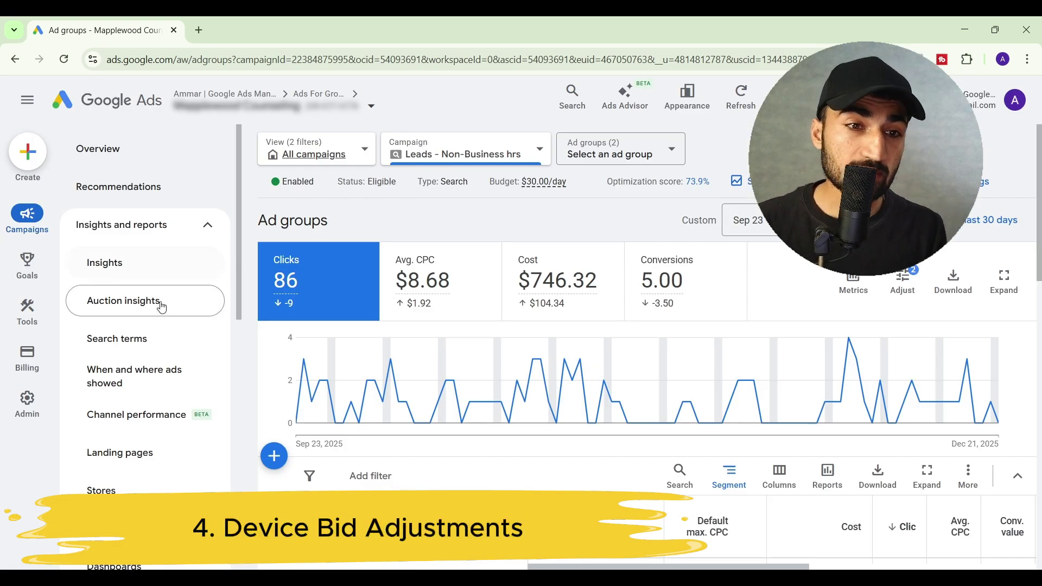
- Open the device breakdown of when and where ads showed, widen the Device column and examine the mobile phones conversion rate
{"action": "left_click", "coordinate": [141, 389]}
{"action": "scroll", "coordinate": [304, 424], "scroll_direction": "down", "scroll_amount": 1}
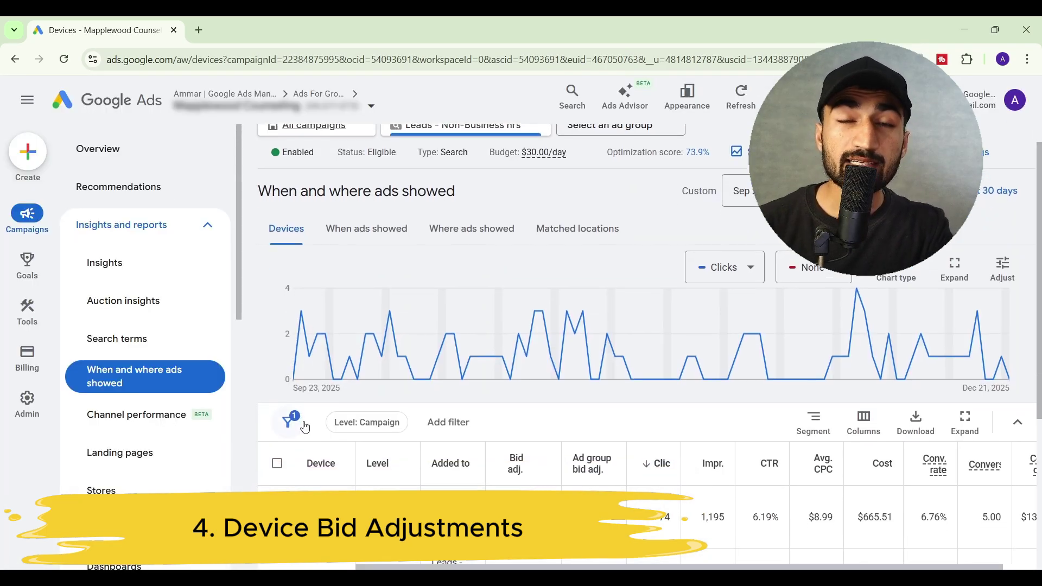
{"action": "scroll", "coordinate": [305, 427], "scroll_direction": "down", "scroll_amount": 3}
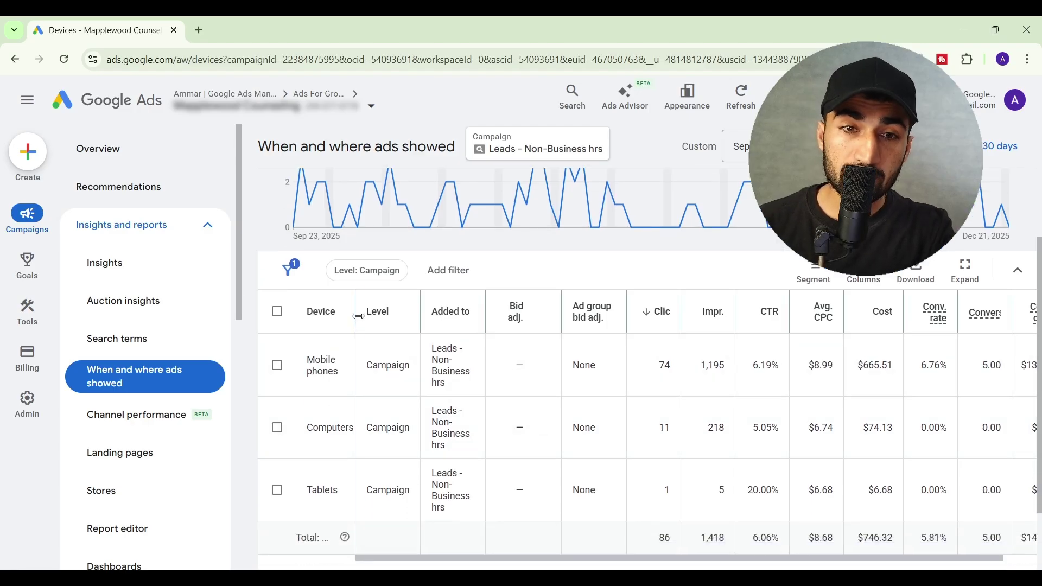
{"action": "left_click_drag", "start_coordinate": [356, 318], "coordinate": [378, 318]}
{"action": "scroll", "coordinate": [482, 369], "scroll_direction": "right", "scroll_amount": 2}
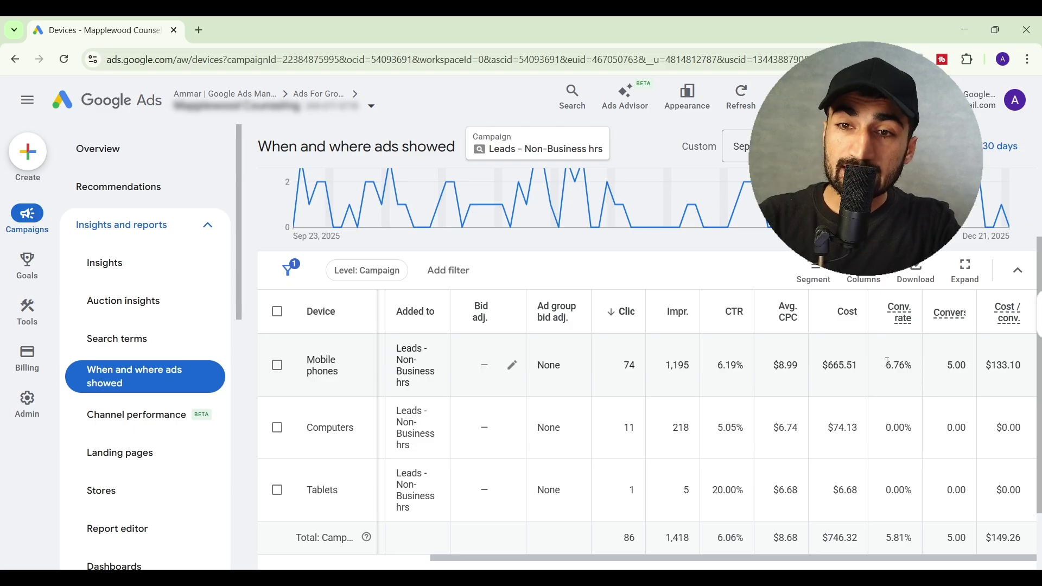
{"action": "left_click_drag", "start_coordinate": [886, 365], "coordinate": [908, 362]}
{"action": "left_click", "coordinate": [909, 363]}
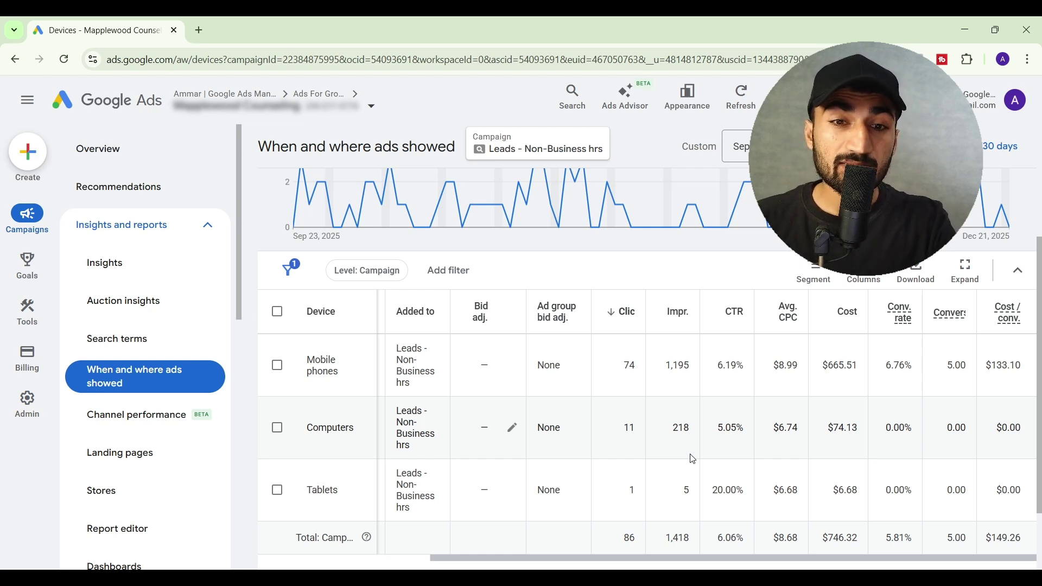
- Enter a 50% decrease as the bid adjustment for the Computers device and check the example bid
{"action": "scroll", "coordinate": [693, 459], "scroll_direction": "left", "scroll_amount": 2}
{"action": "scroll", "coordinate": [542, 382], "scroll_direction": "down", "scroll_amount": 1}
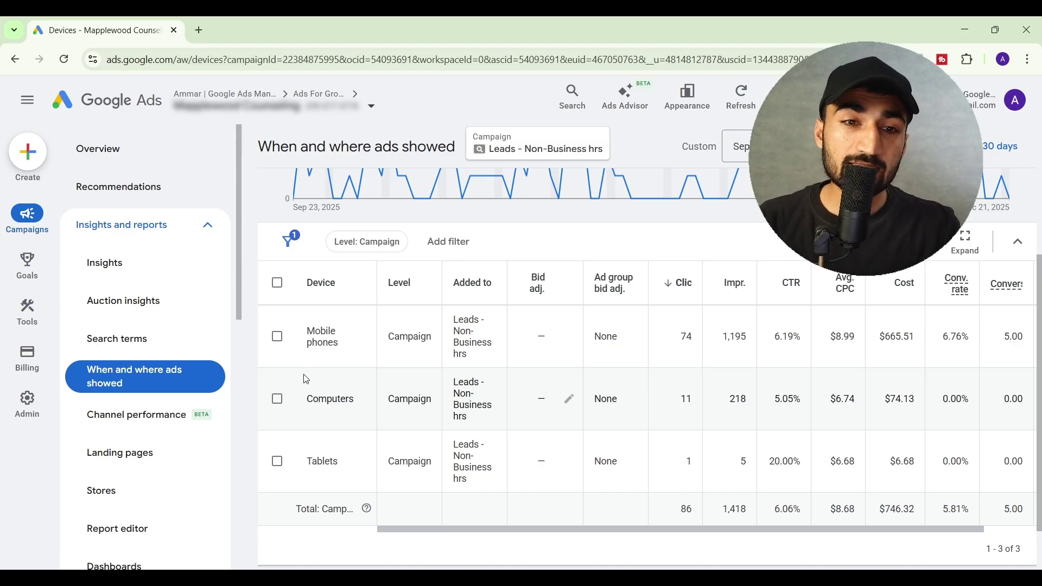
{"action": "left_click", "coordinate": [277, 399]}
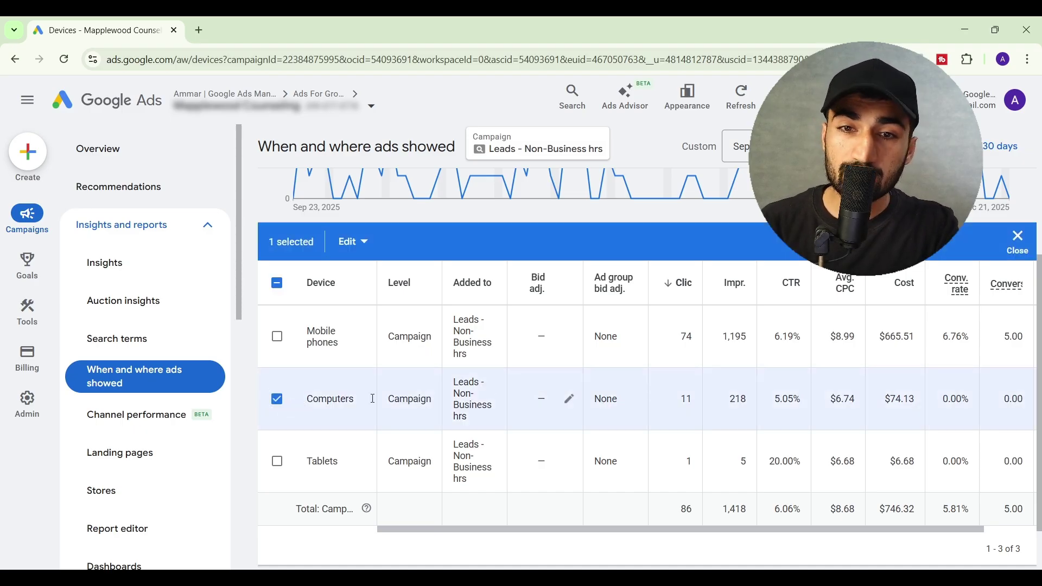
{"action": "left_click", "coordinate": [354, 242]}
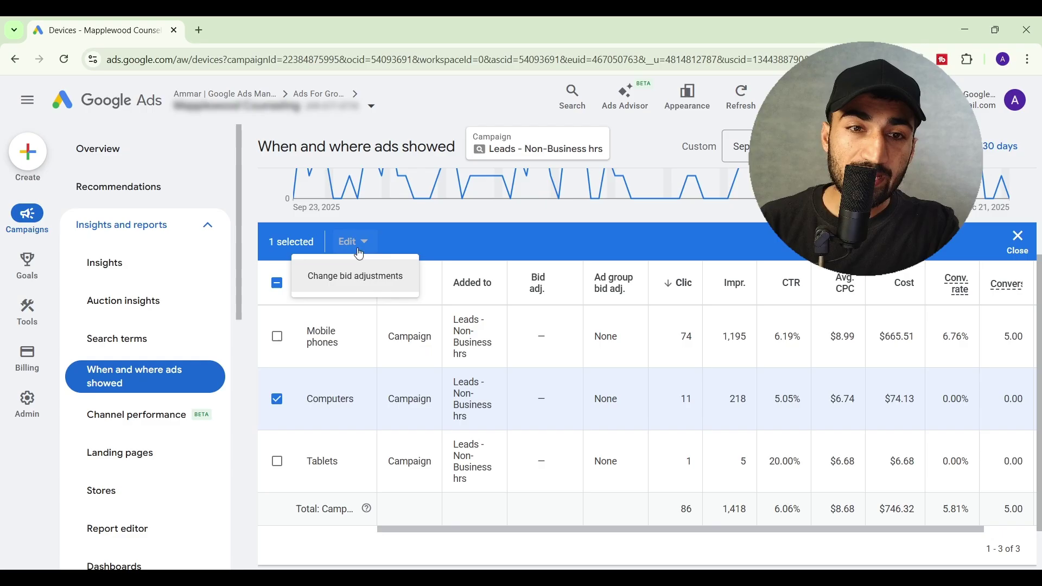
{"action": "left_click", "coordinate": [360, 289]}
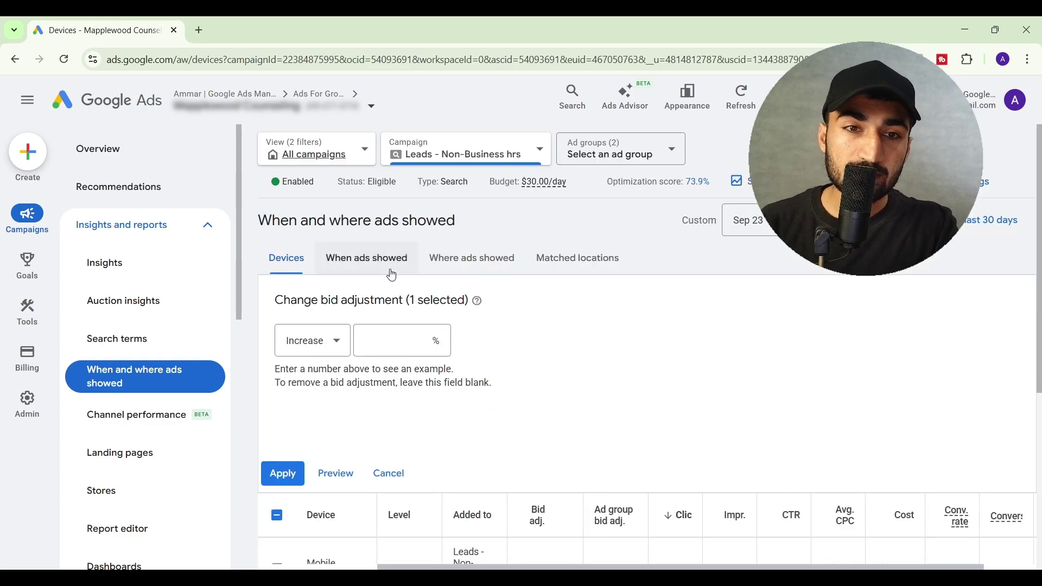
{"action": "left_click", "coordinate": [327, 342]}
{"action": "left_click", "coordinate": [314, 385]}
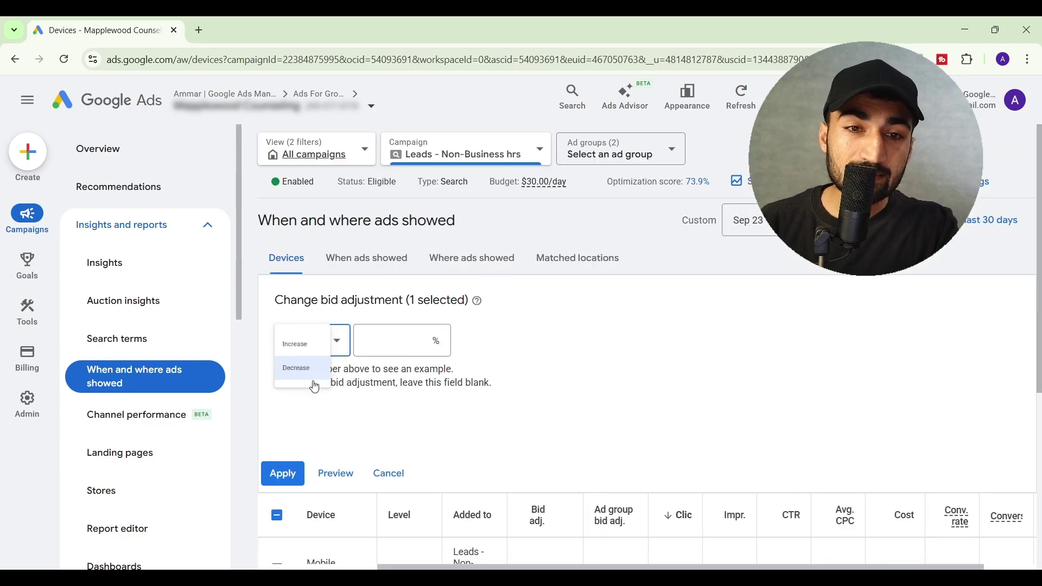
{"action": "left_click", "coordinate": [384, 351]}
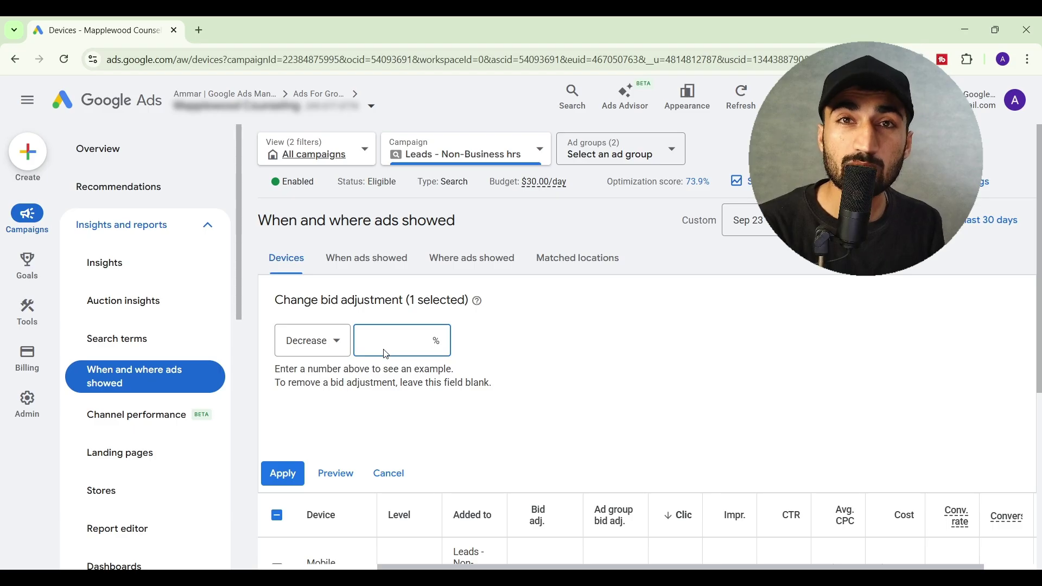
{"action": "type", "text": "50"}
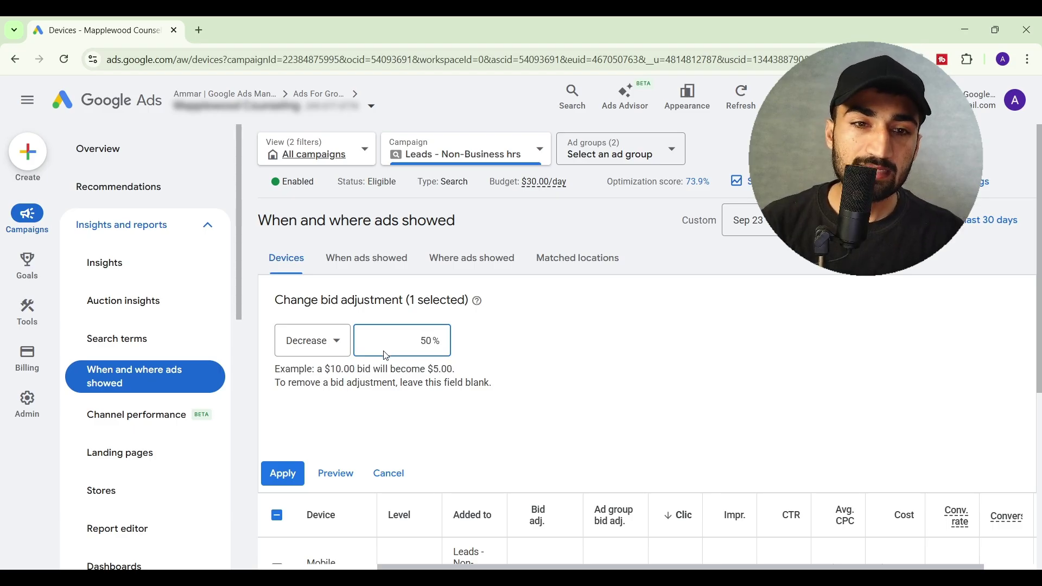
{"action": "left_click", "coordinate": [386, 417]}
{"action": "left_click_drag", "start_coordinate": [326, 370], "coordinate": [398, 370]}
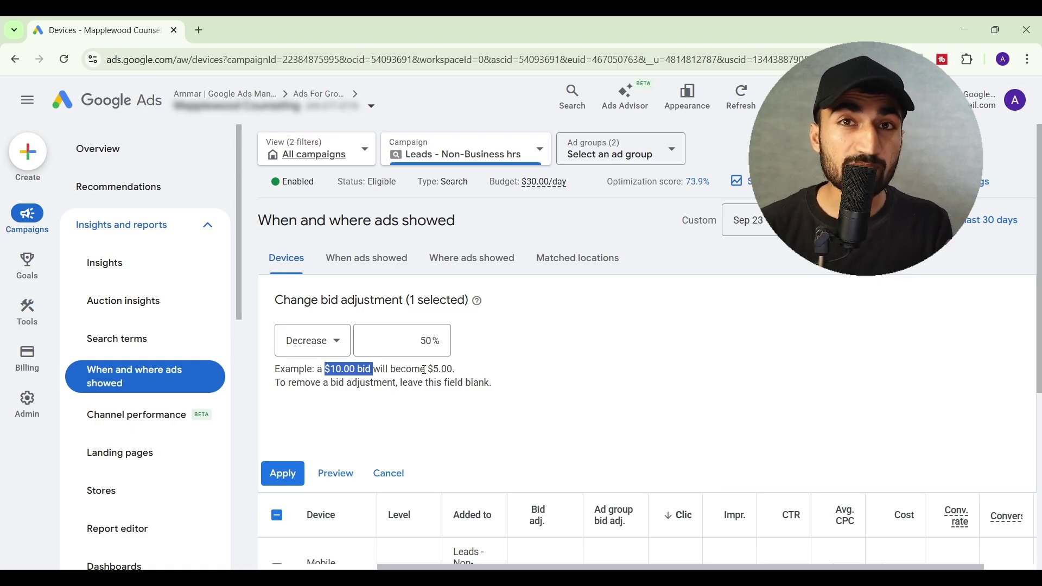
{"action": "left_click", "coordinate": [425, 370]}
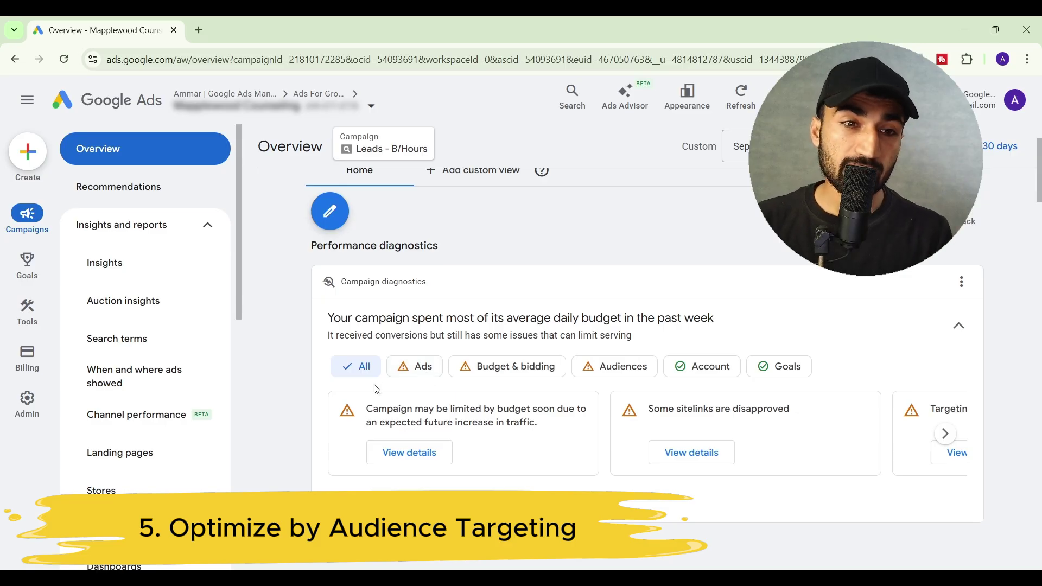
- Open the audiences of the Leads - B/Hours campaign and examine the age, gender and household income demographics charts
{"action": "scroll", "coordinate": [178, 384], "scroll_direction": "down", "scroll_amount": 12}
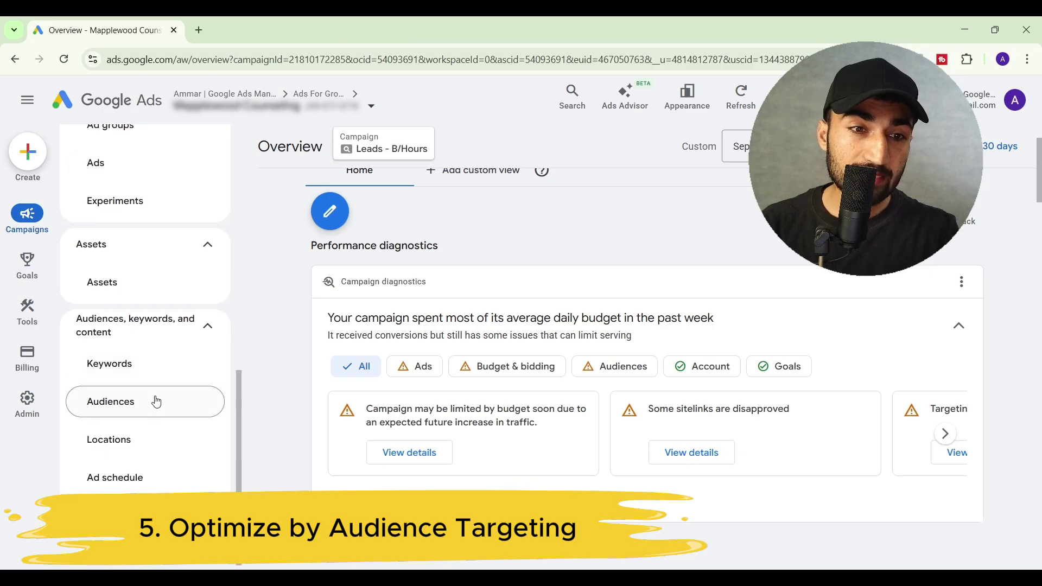
{"action": "left_click", "coordinate": [155, 401]}
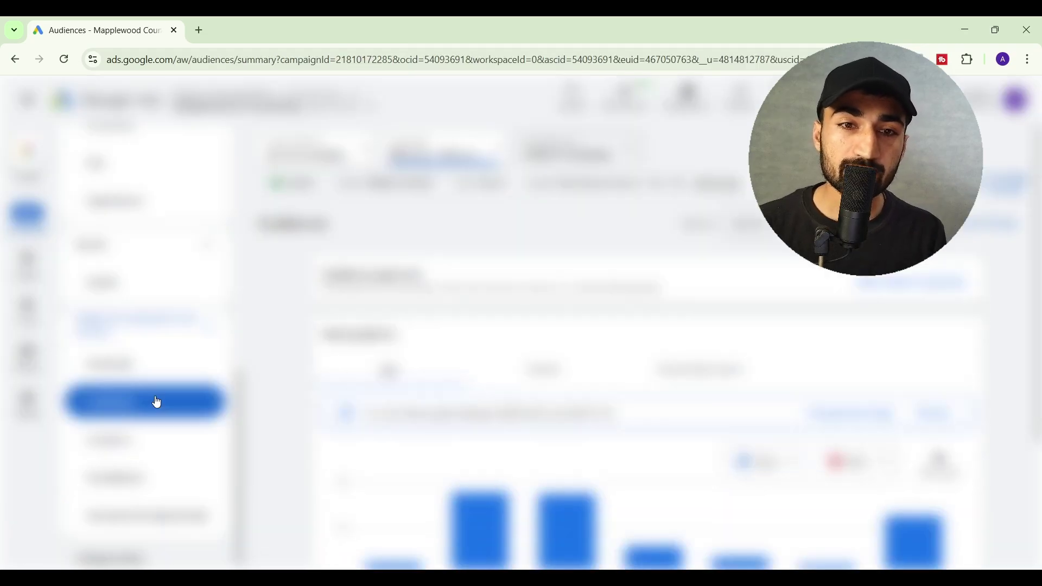
{"action": "scroll", "coordinate": [263, 351], "scroll_direction": "down", "scroll_amount": 2}
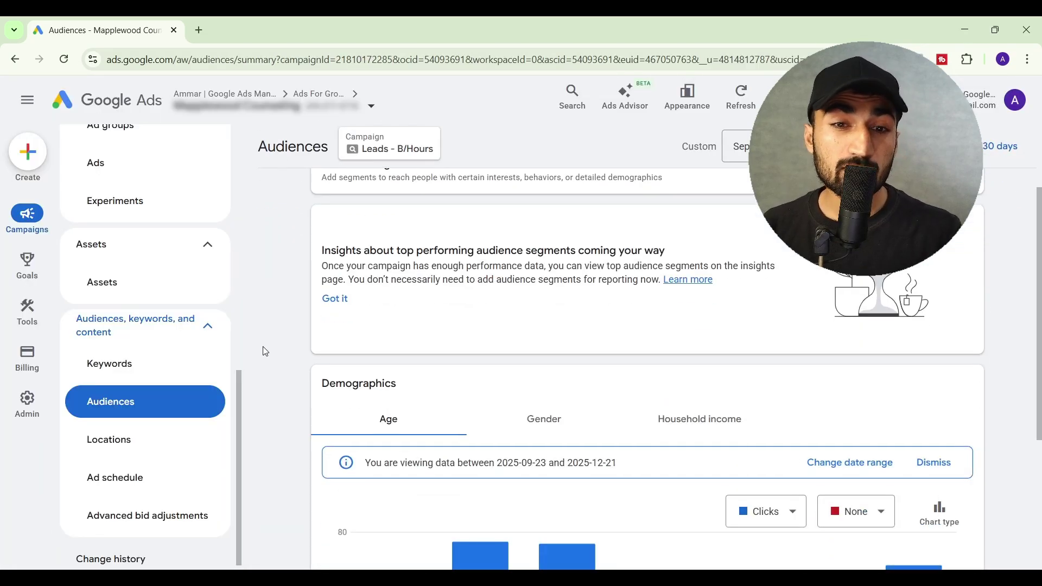
{"action": "scroll", "coordinate": [265, 352], "scroll_direction": "down", "scroll_amount": 3}
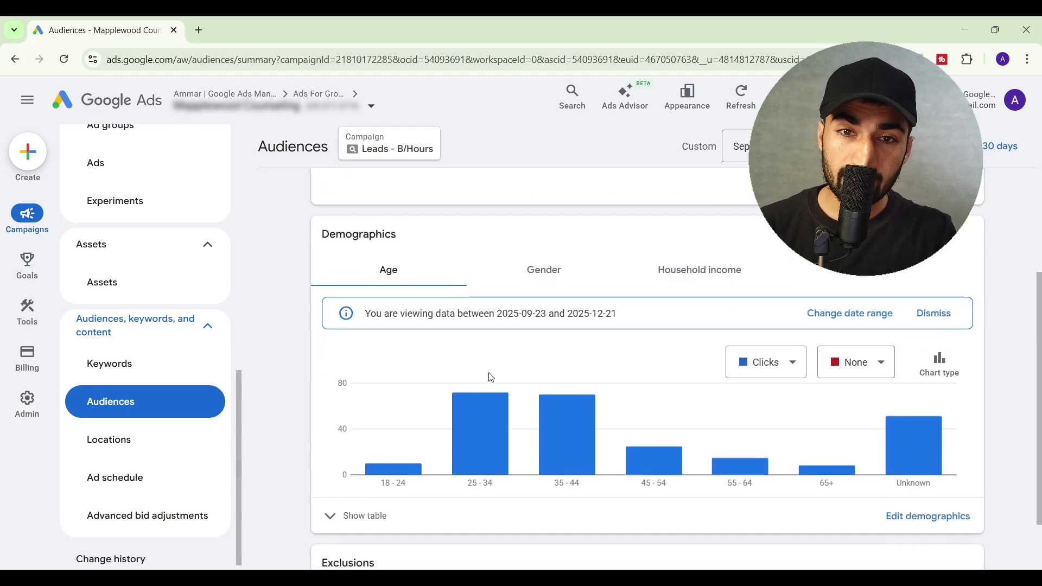
{"action": "left_click", "coordinate": [545, 273]}
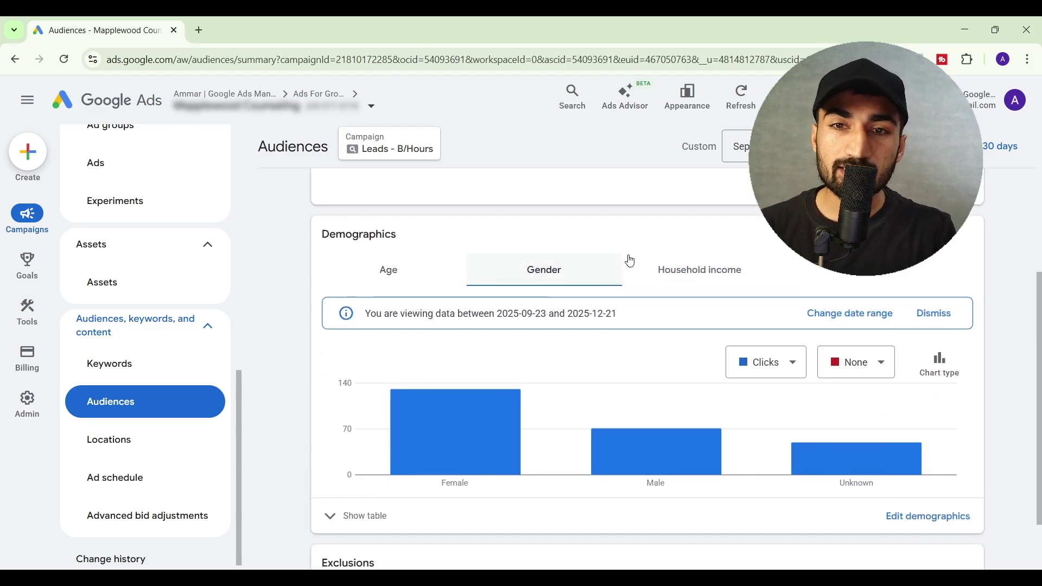
{"action": "left_click", "coordinate": [685, 276]}
{"action": "scroll", "coordinate": [493, 309], "scroll_direction": "down", "scroll_amount": 1}
{"action": "scroll", "coordinate": [394, 268], "scroll_direction": "up", "scroll_amount": 1}
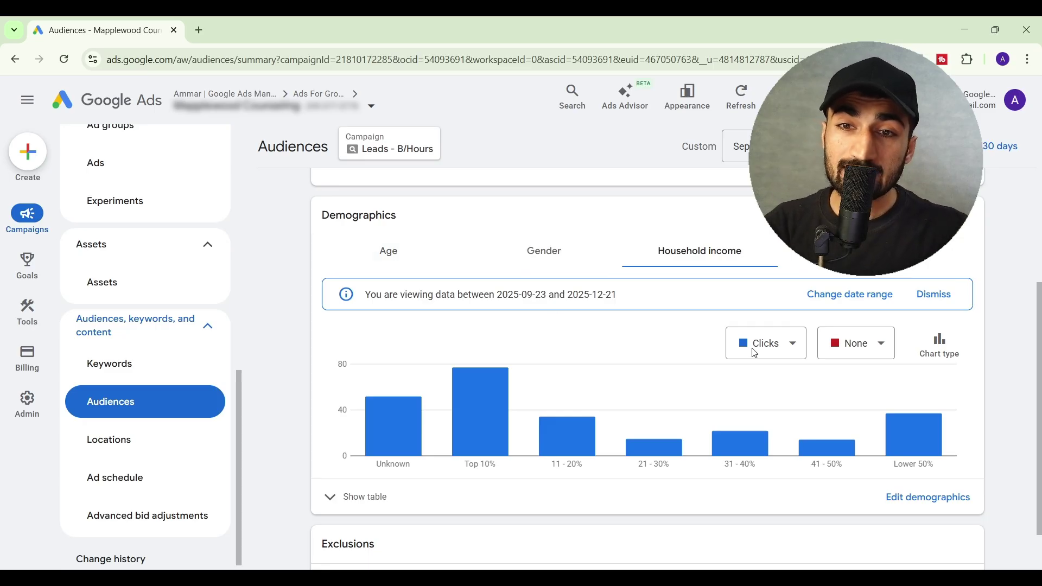
- Chart Cost / conv. against Conv. rate by household income and compare the 41 - 50%, Top 10% and Lower 50% brackets
{"action": "left_click", "coordinate": [766, 344]}
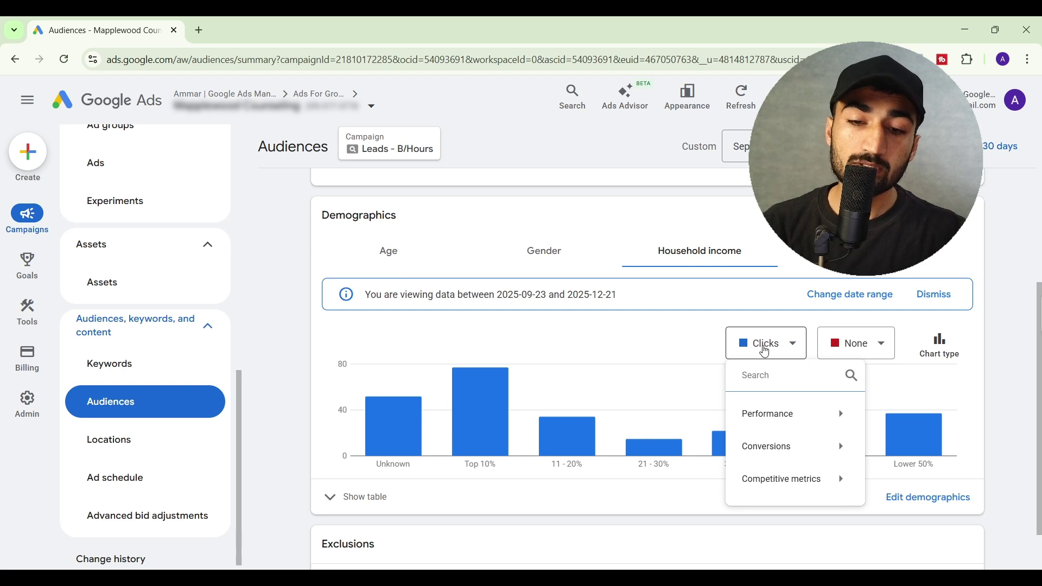
{"action": "type", "text": "cost"}
{"action": "left_click", "coordinate": [760, 202]}
{"action": "left_click", "coordinate": [840, 347]}
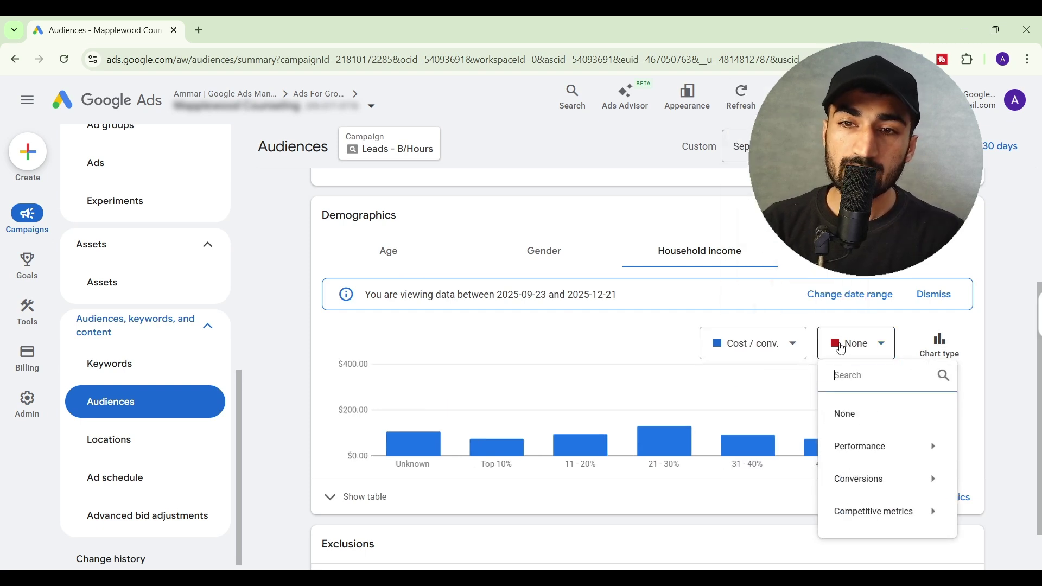
{"action": "type", "text": "conv"}
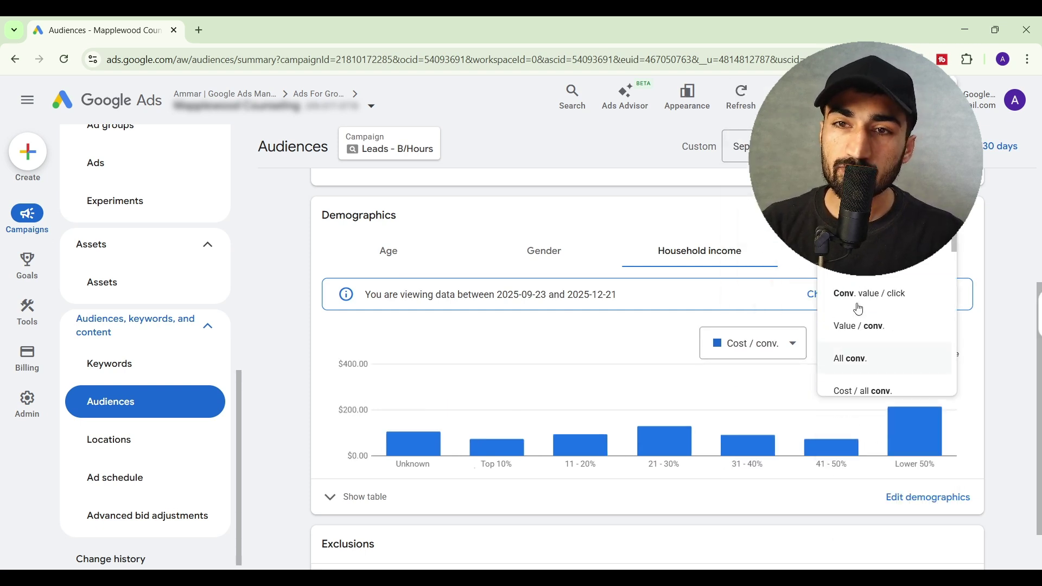
{"action": "left_click", "coordinate": [856, 196]}
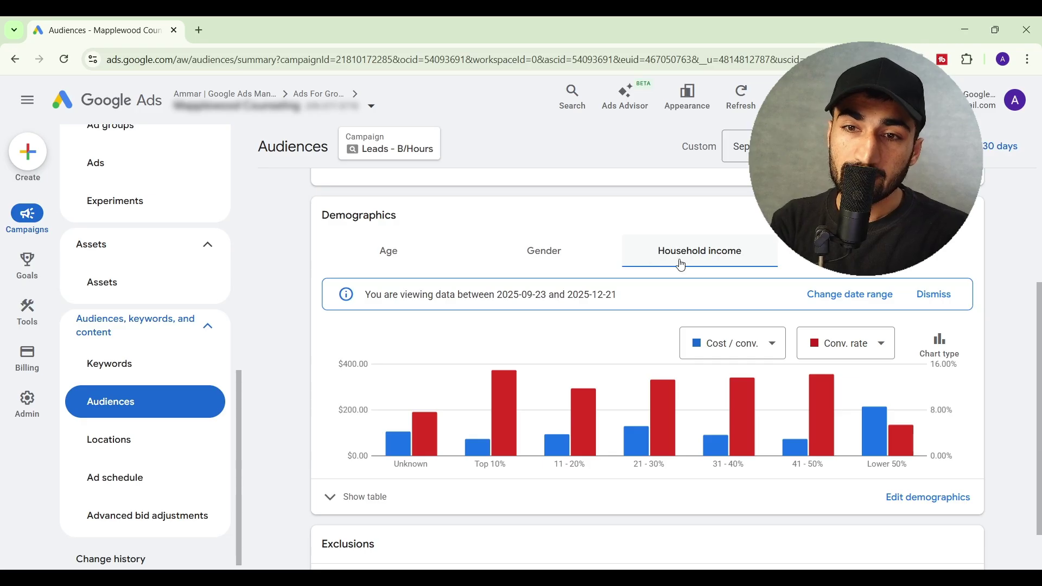
{"action": "mouse_move", "coordinate": [819, 423]}
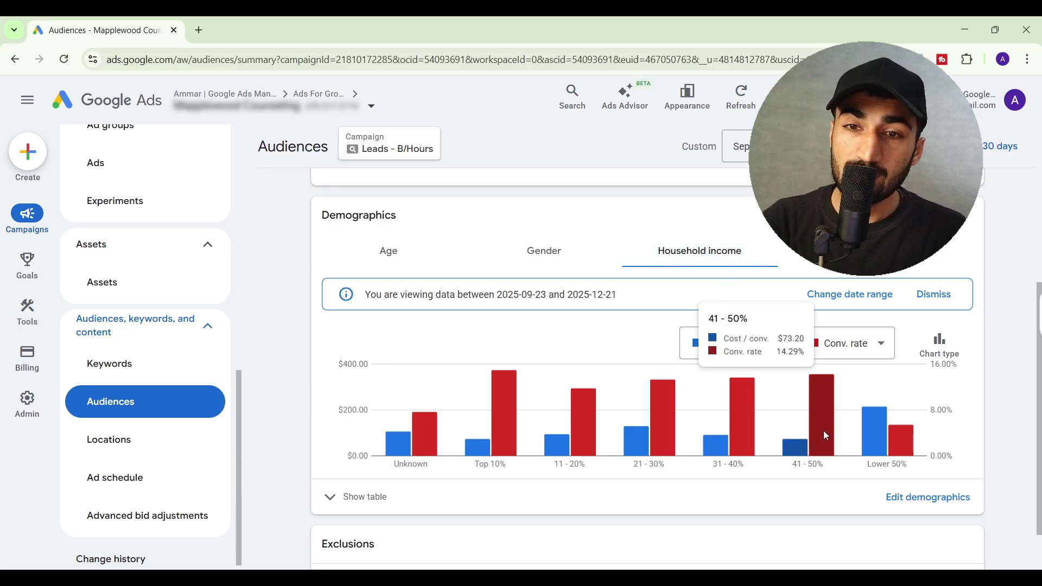
{"action": "mouse_move", "coordinate": [499, 455]}
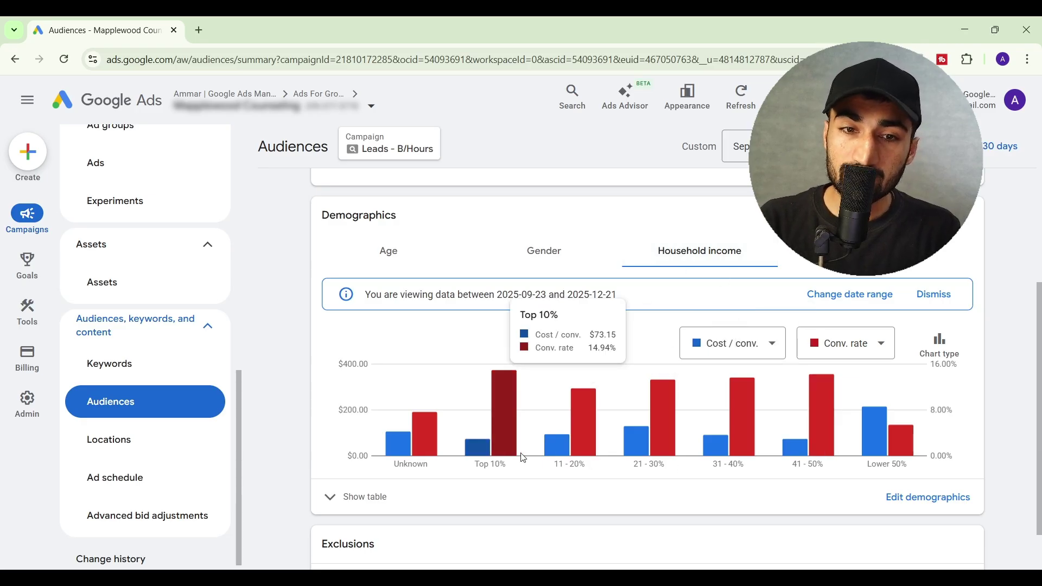
{"action": "mouse_move", "coordinate": [878, 435]}
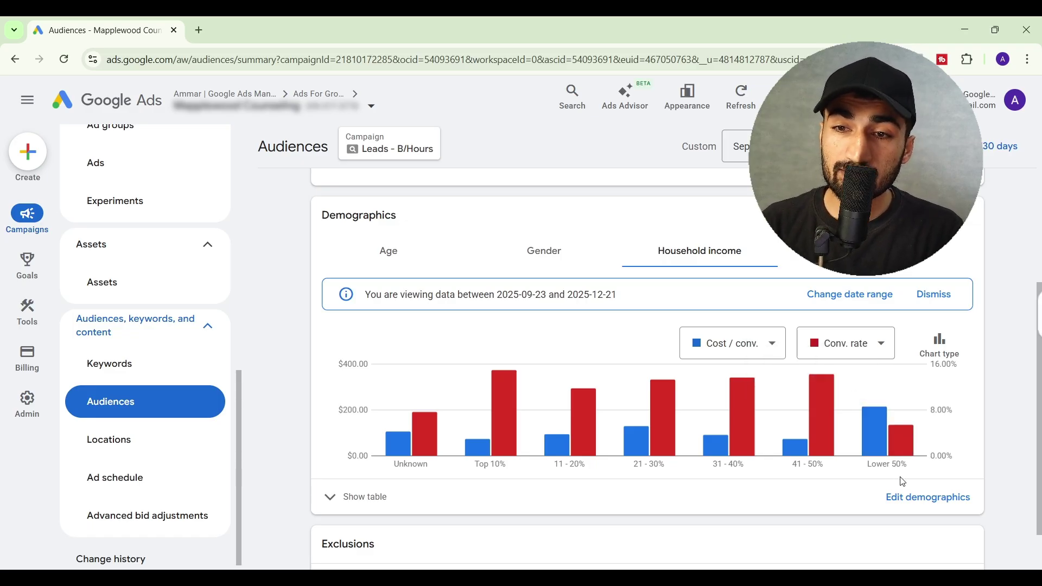
- Try excluding the Lower 50% household income bracket from the Couples ad group's demographics and discard the edit
{"action": "left_click", "coordinate": [908, 498]}
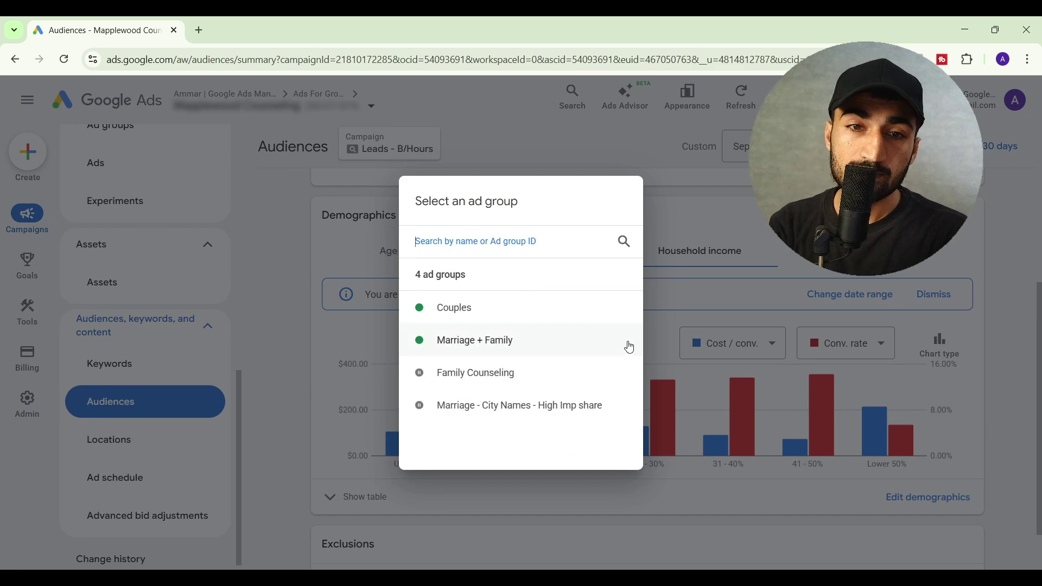
{"action": "left_click", "coordinate": [495, 309]}
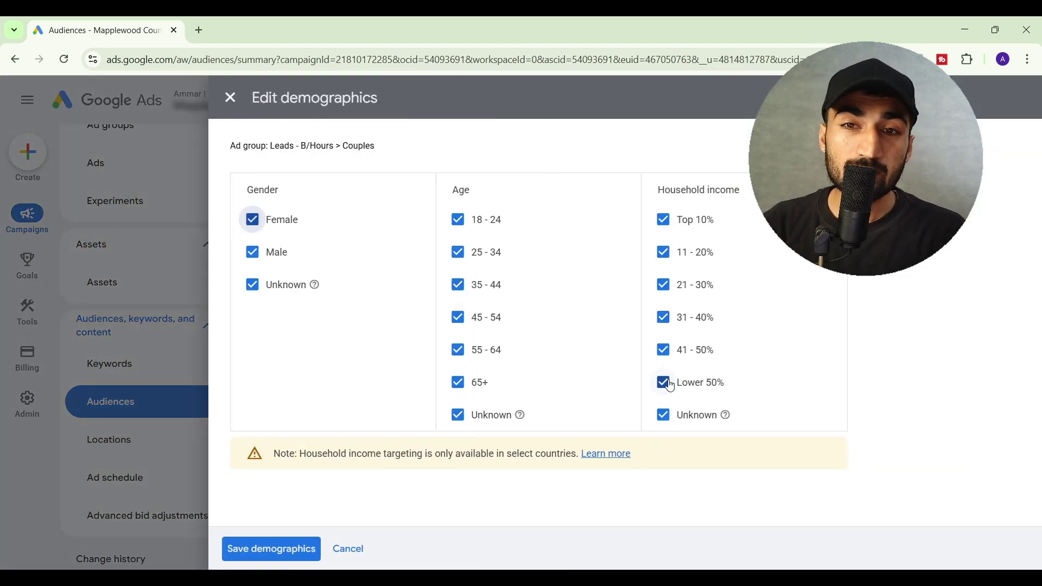
{"action": "left_click", "coordinate": [668, 385]}
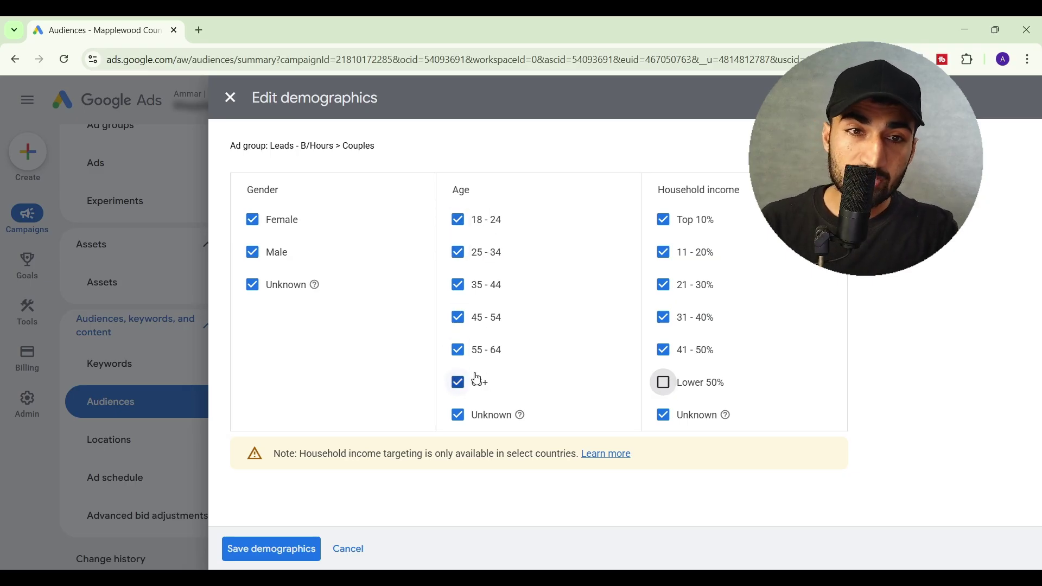
{"action": "left_click", "coordinate": [342, 557]}
{"action": "left_click", "coordinate": [659, 367]}
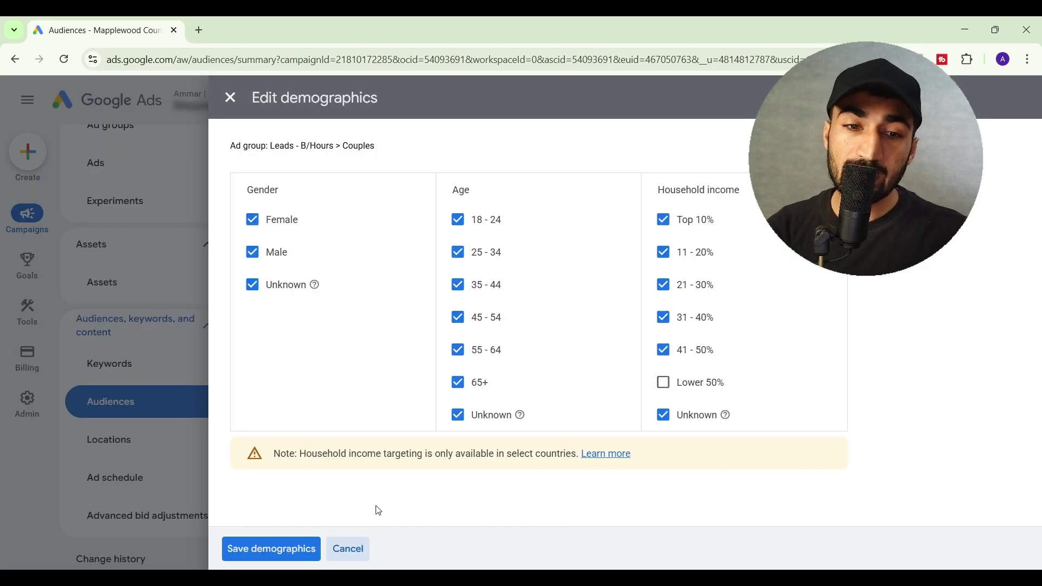
{"action": "left_click", "coordinate": [350, 552]}
{"action": "left_click", "coordinate": [631, 370]}
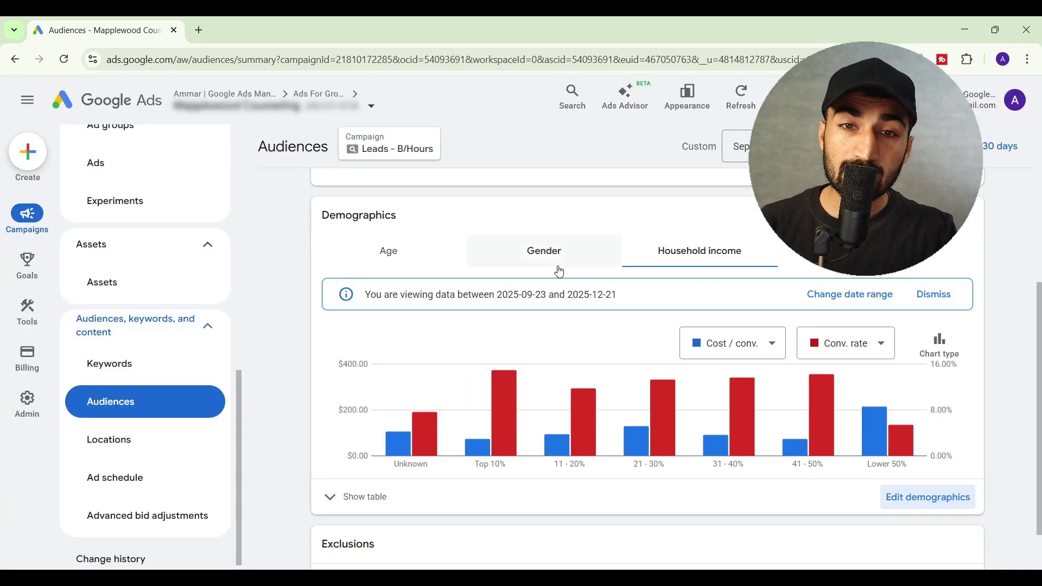
- Chart the gender demographics by Cost / conv. and compare the female and male values
{"action": "left_click", "coordinate": [558, 265]}
{"action": "left_click", "coordinate": [749, 345]}
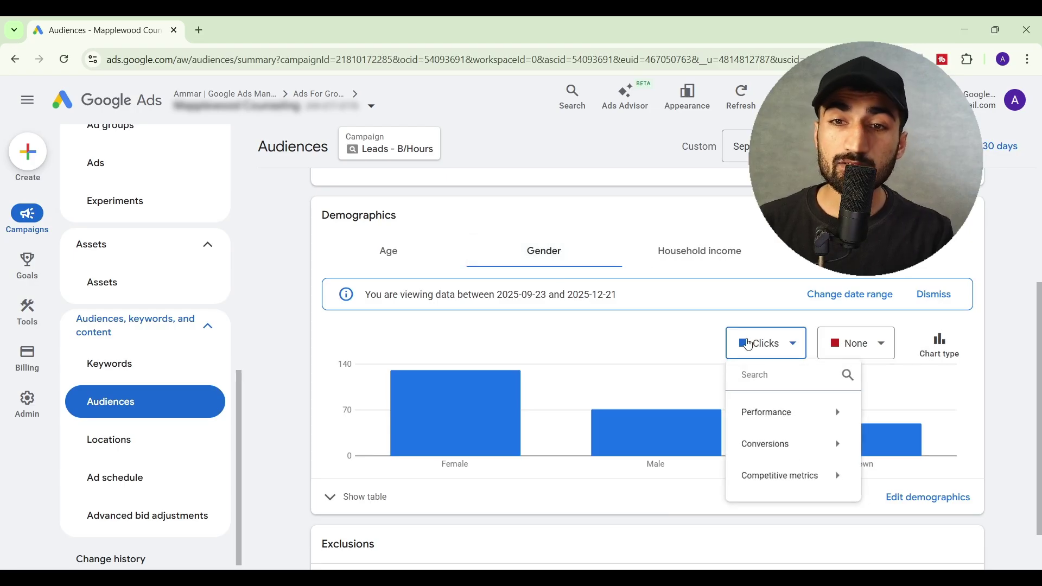
{"action": "type", "text": "co"}
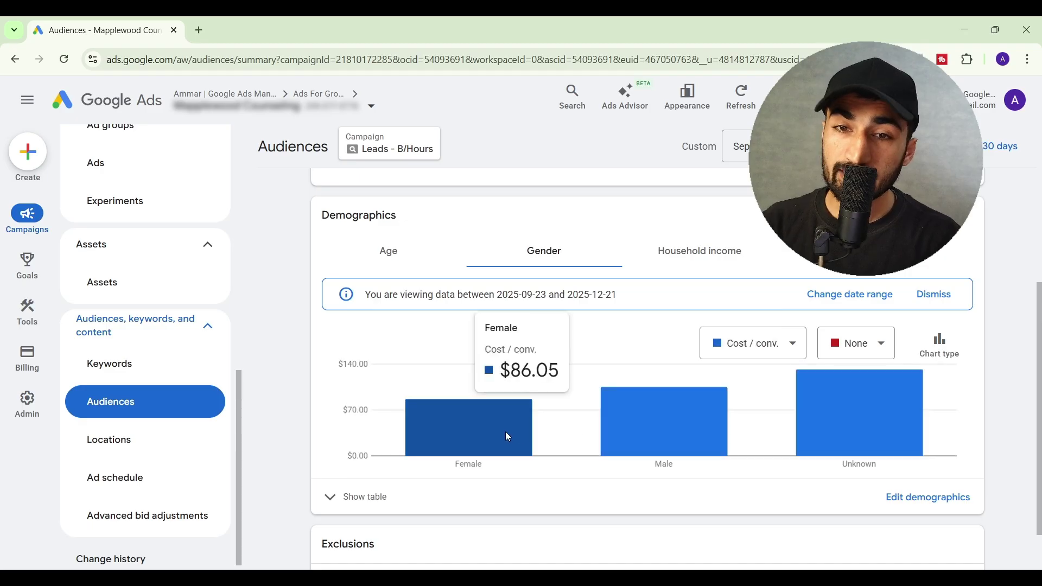
{"action": "mouse_move", "coordinate": [647, 405]}
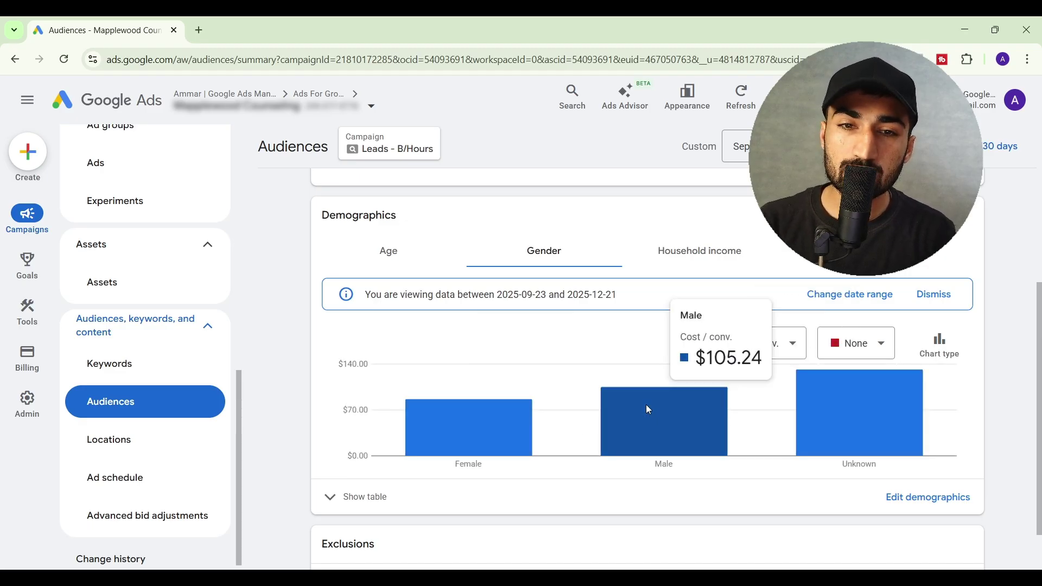
- Chart the age demographics by Cost / conv. and examine the 25 - 34 and 18 - 24 age groups
{"action": "left_click", "coordinate": [422, 253]}
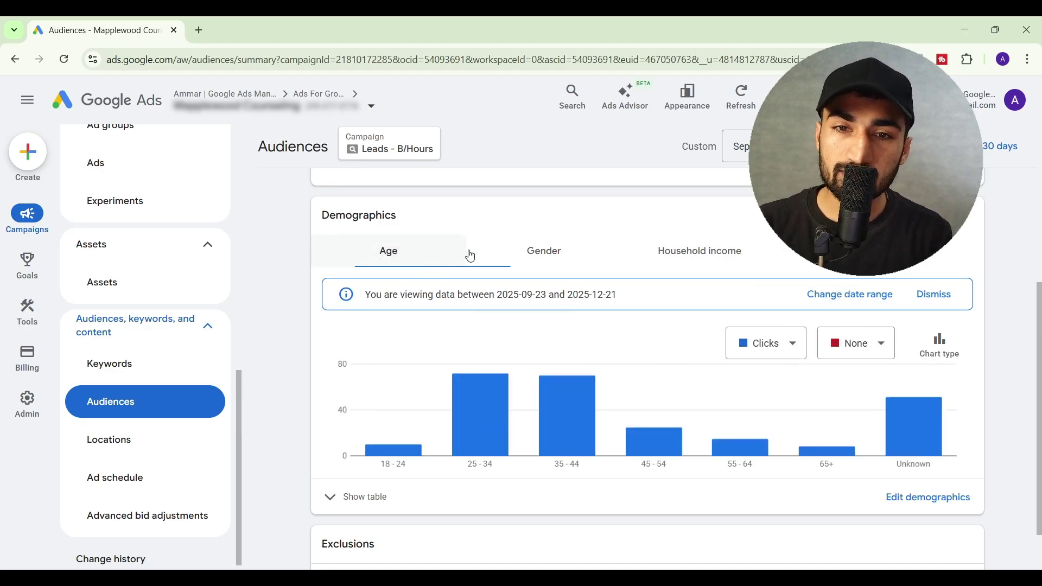
{"action": "left_click", "coordinate": [760, 343]}
{"action": "type", "text": "c"}
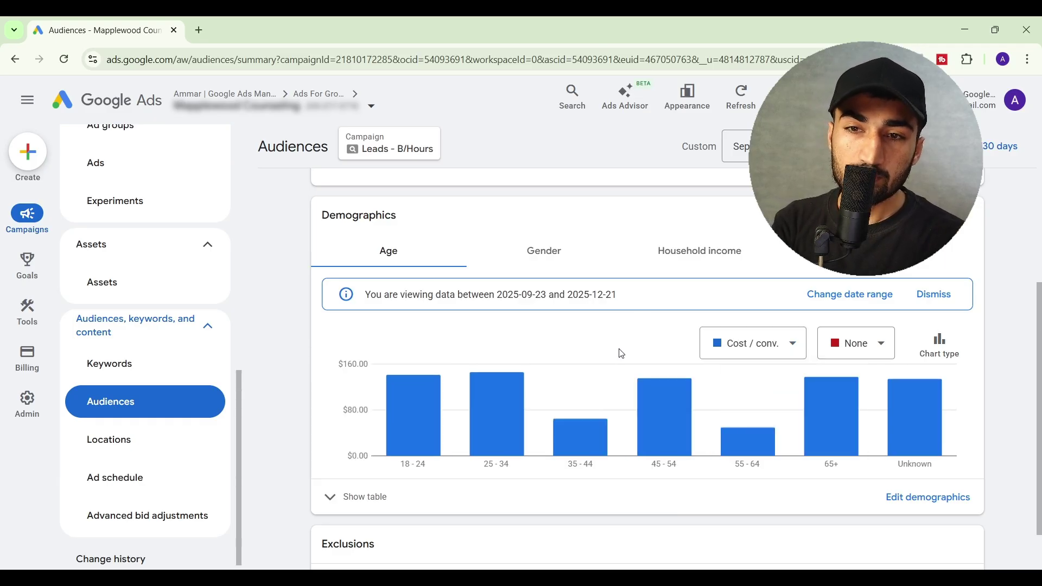
{"action": "mouse_move", "coordinate": [498, 404]}
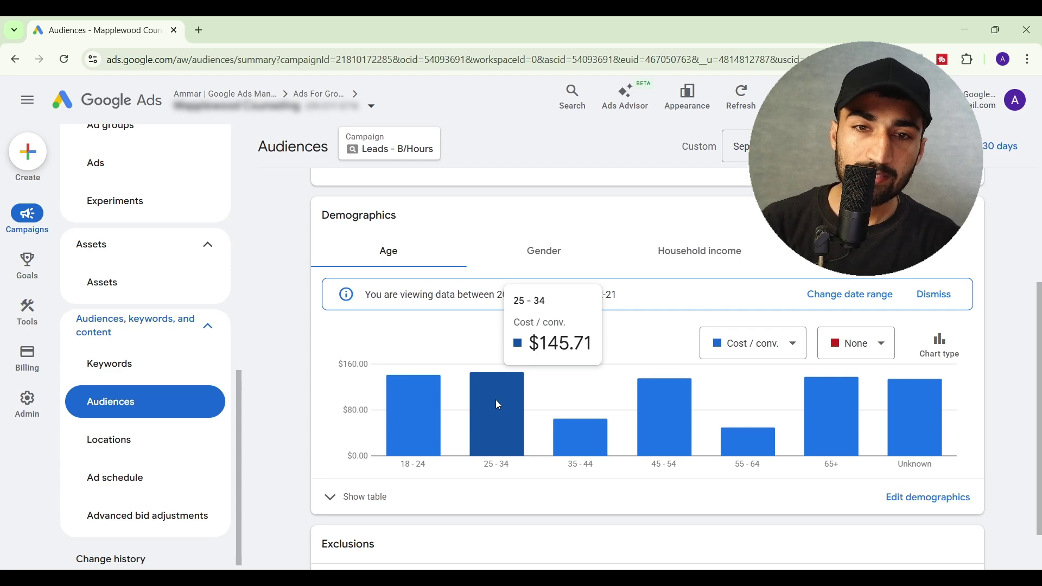
{"action": "mouse_move", "coordinate": [425, 413]}
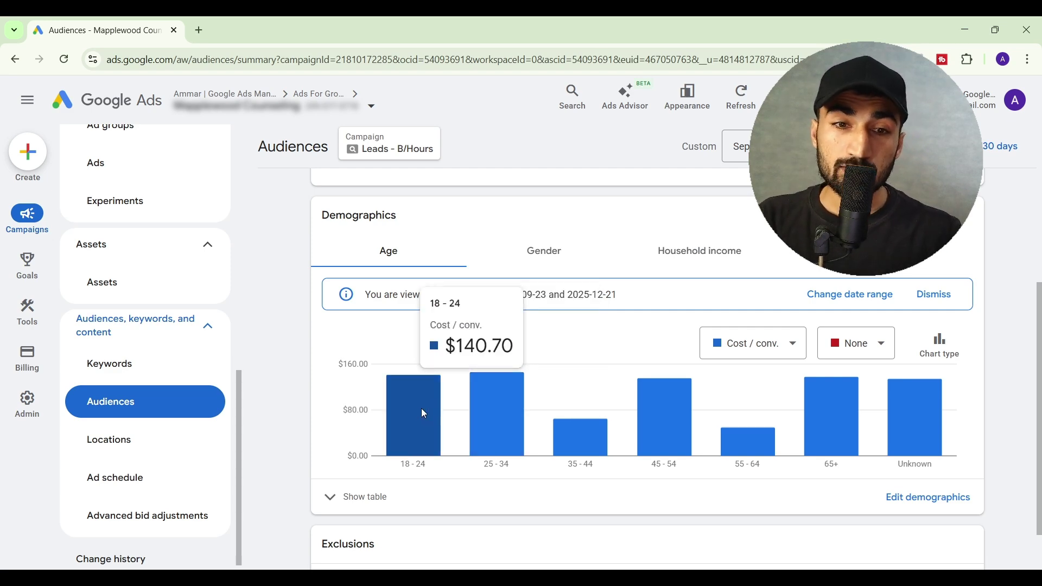
- Try excluding the 18 - 24 and 25 - 34 age groups from the Couples ad group's demographics and discard the edit
{"action": "left_click", "coordinate": [908, 497]}
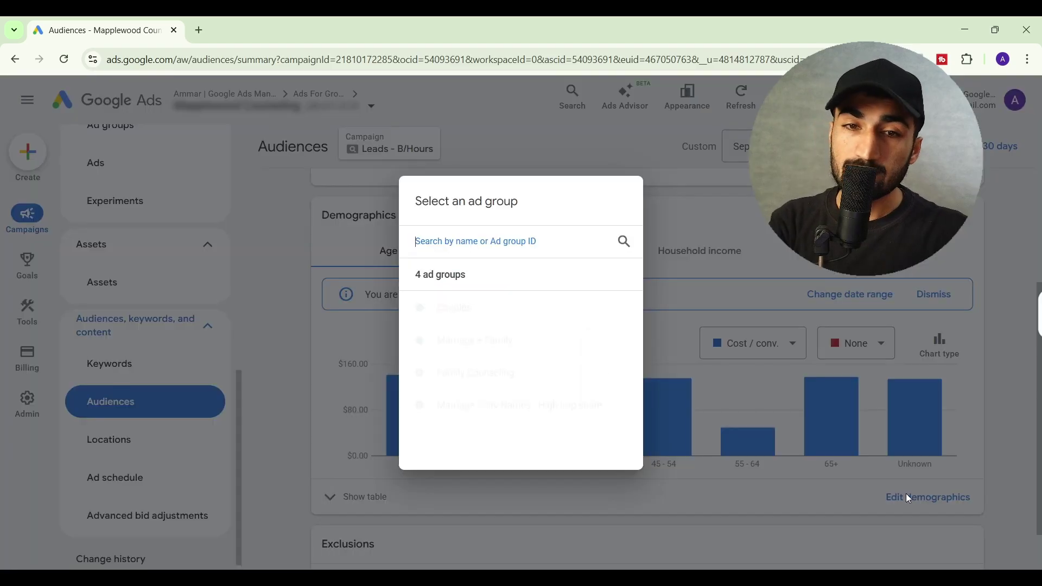
{"action": "left_click", "coordinate": [496, 313]}
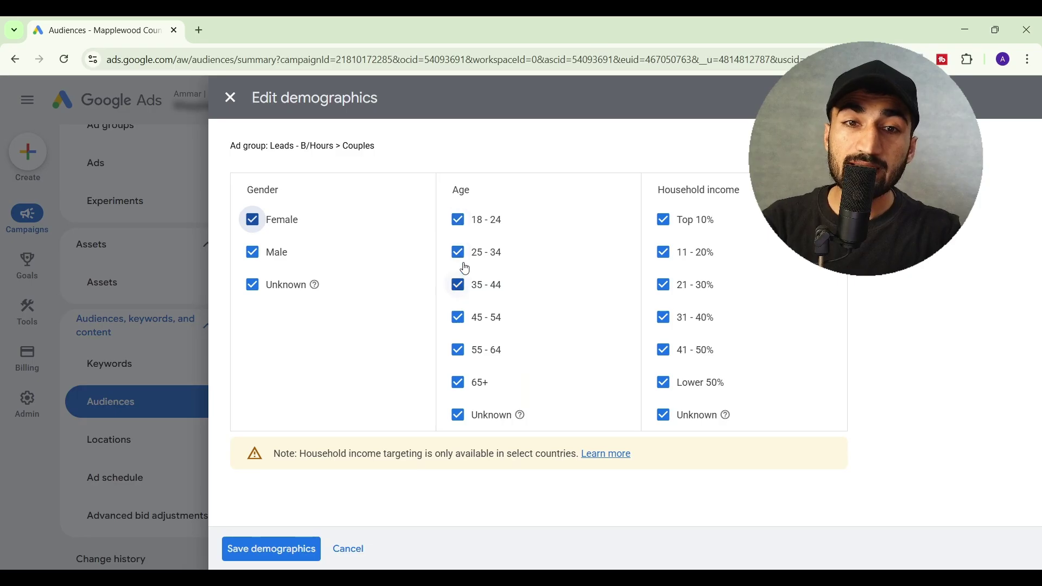
{"action": "left_click", "coordinate": [458, 220]}
{"action": "left_click", "coordinate": [458, 253]}
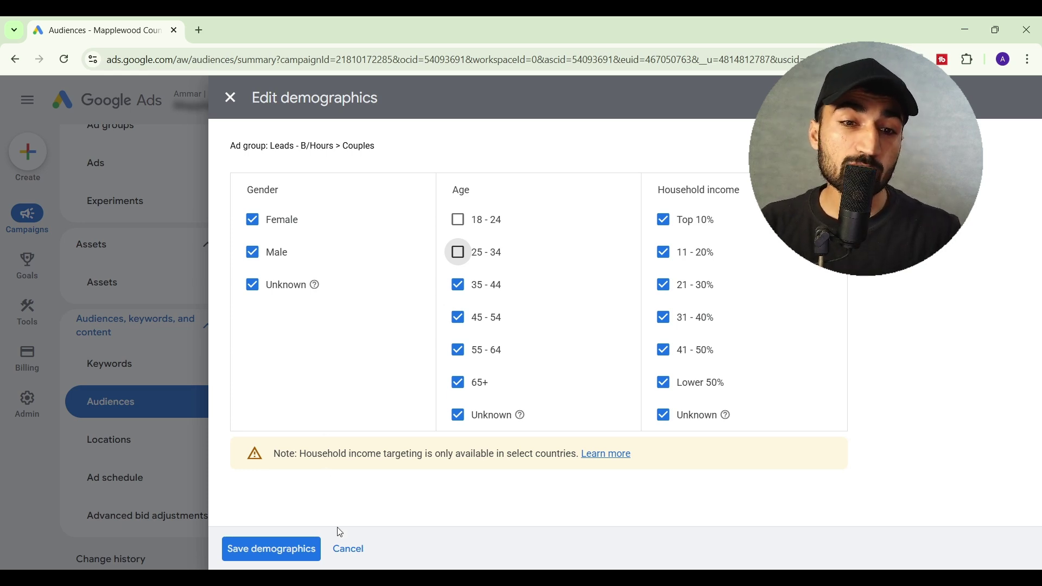
{"action": "left_click", "coordinate": [343, 545]}
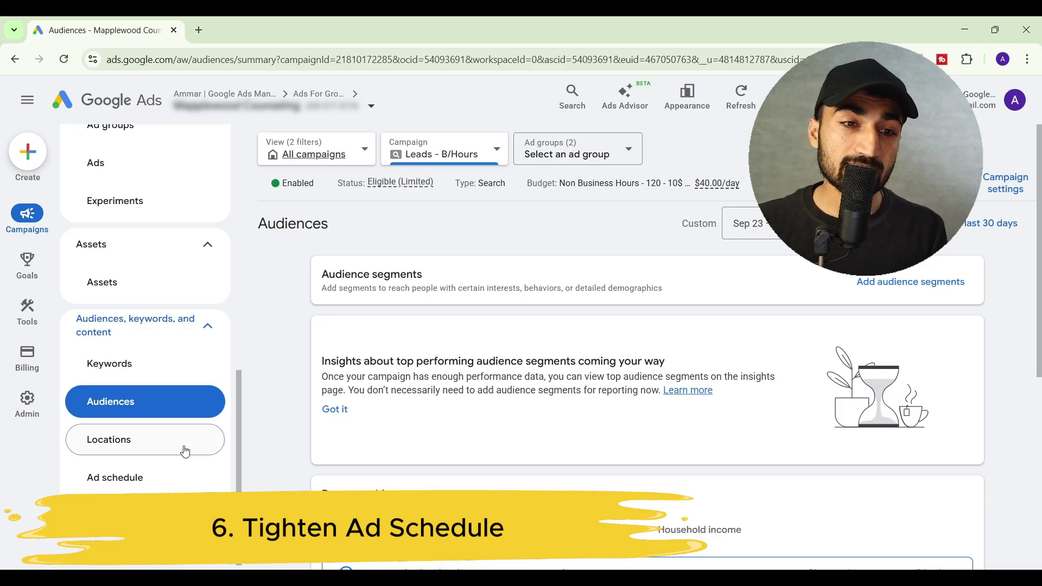
- Open the campaign's ad schedule and sort the day and time table by Cost / conv. from highest to lowest
{"action": "left_click", "coordinate": [153, 485]}
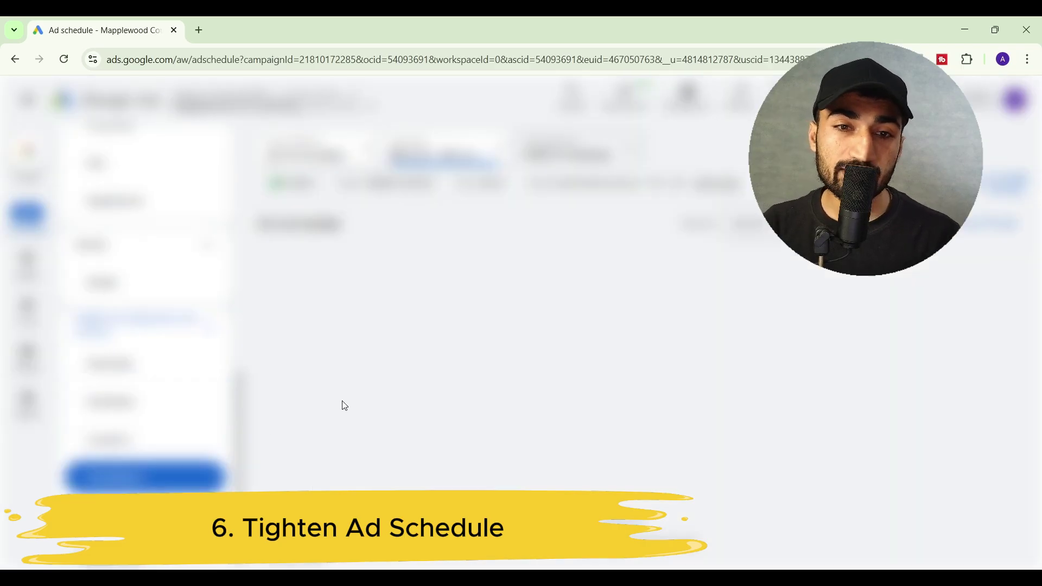
{"action": "scroll", "coordinate": [463, 367], "scroll_direction": "down", "scroll_amount": 4}
{"action": "scroll", "coordinate": [466, 369], "scroll_direction": "down", "scroll_amount": 2}
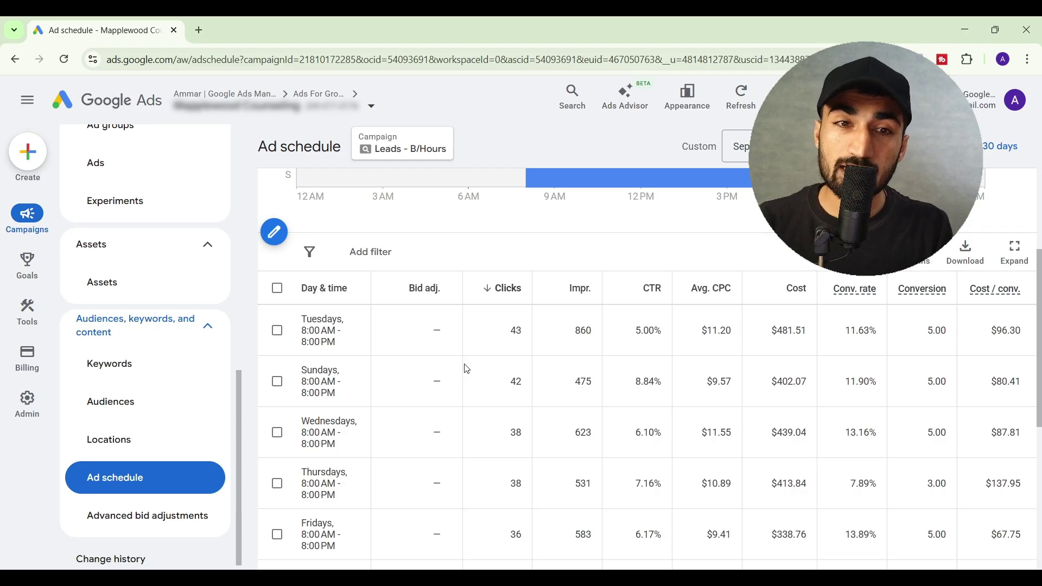
{"action": "scroll", "coordinate": [694, 386], "scroll_direction": "down", "scroll_amount": 1}
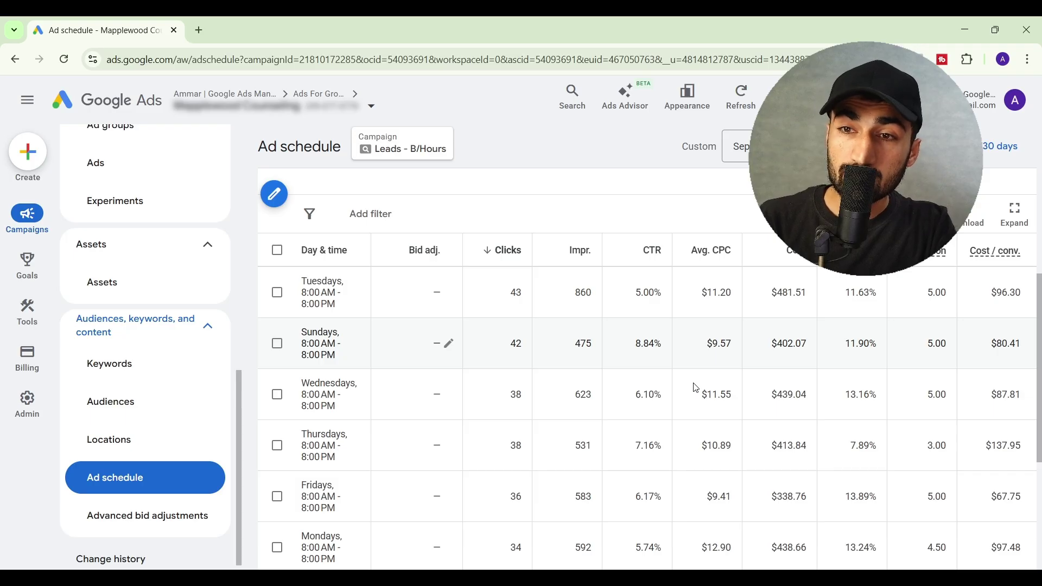
{"action": "left_click", "coordinate": [975, 254]}
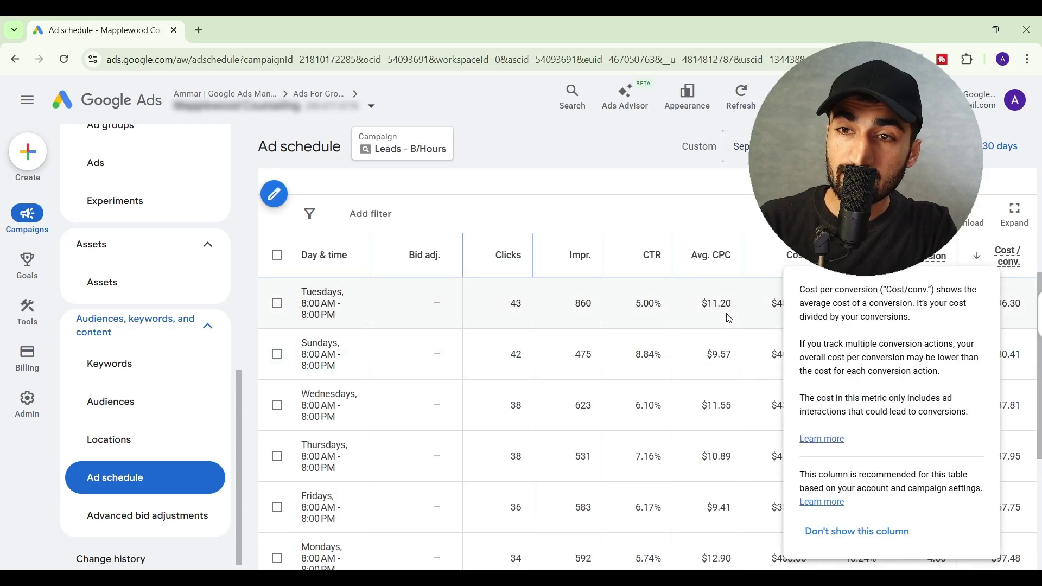
{"action": "scroll", "coordinate": [673, 405], "scroll_direction": "up", "scroll_amount": 3}
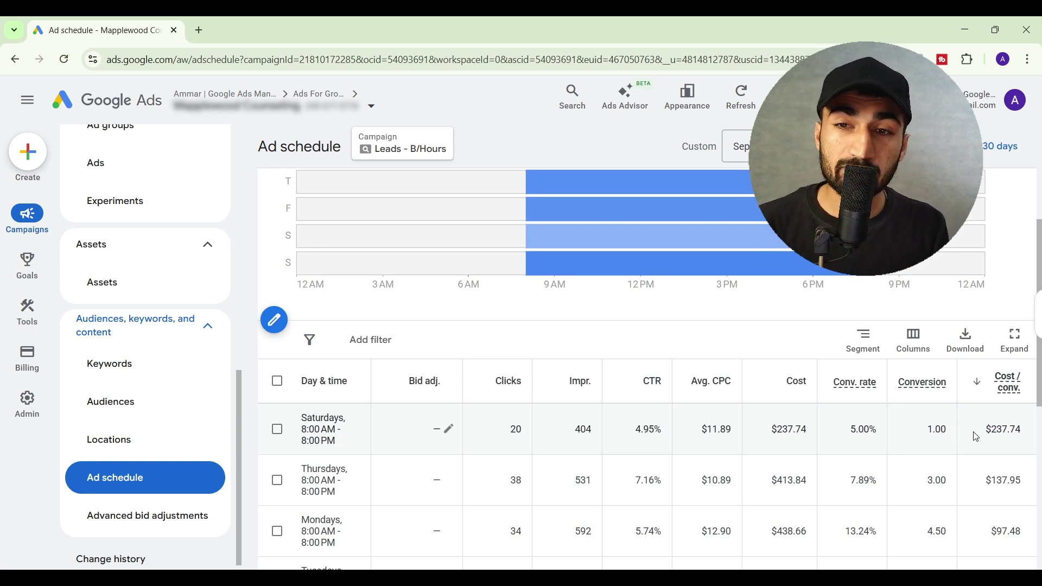
- Select the Saturdays 8:00 AM - 8:00 PM schedule entry and open its editing options
{"action": "left_click", "coordinate": [278, 430]}
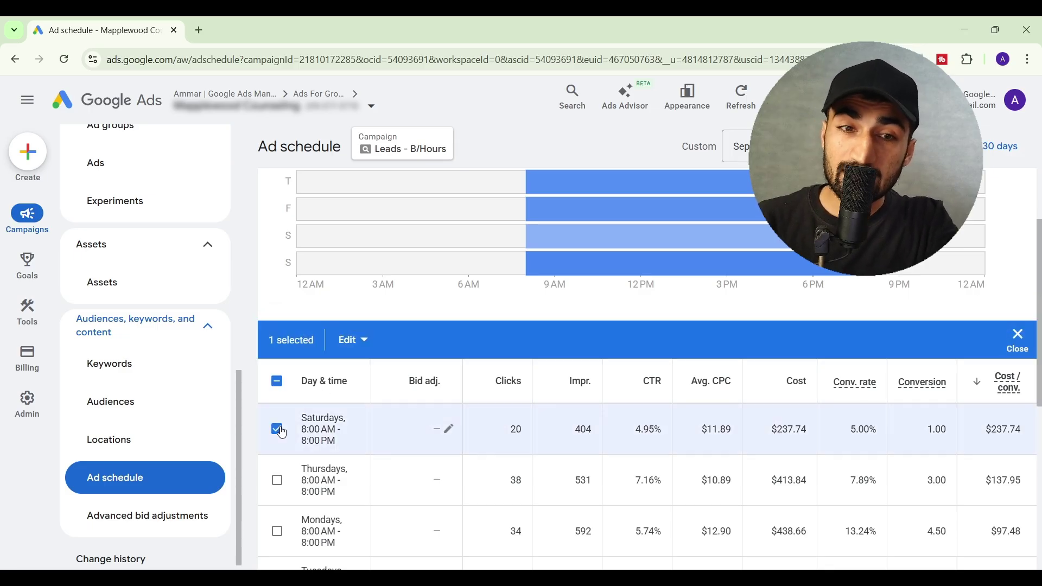
{"action": "left_click", "coordinate": [354, 356]}
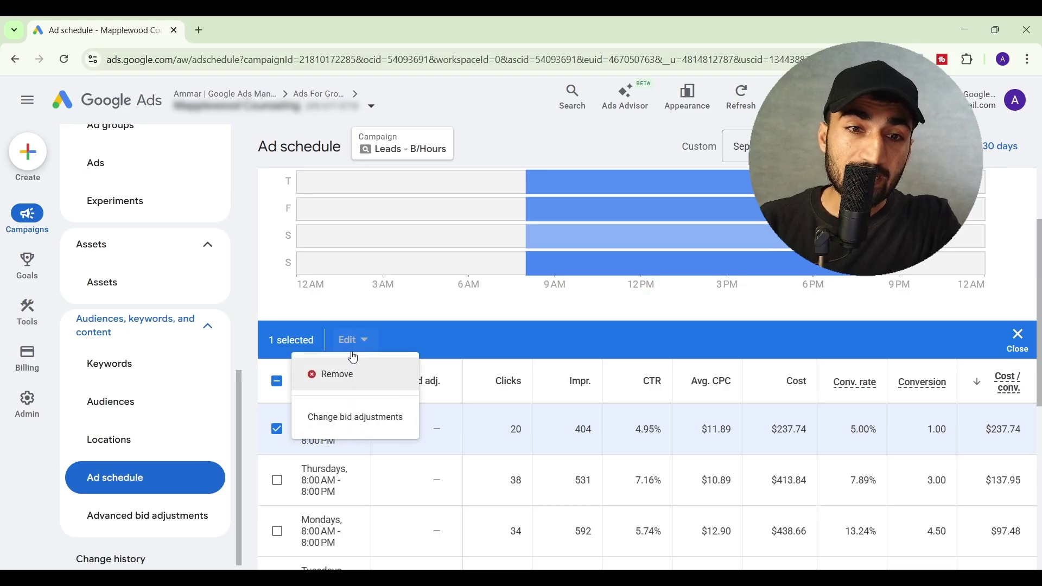